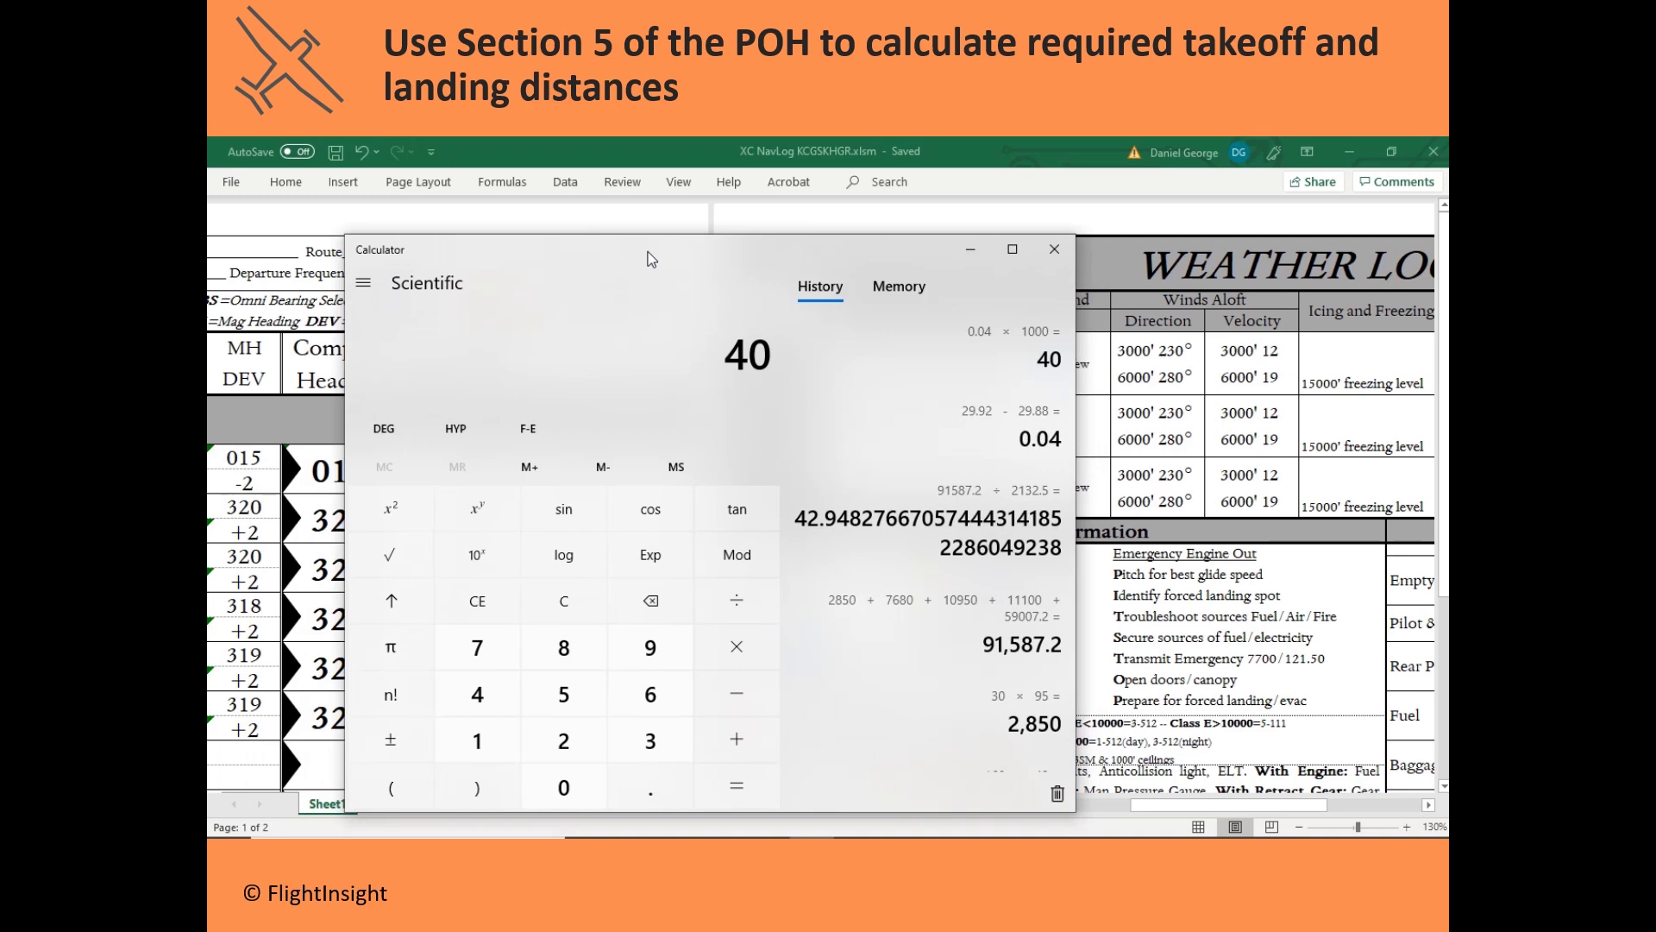
Add 48 to the 40 already in the calculator to complete the departure pressure altitude.
{"action": "key", "text": "plus"}
{"action": "type", "text": "48"}
{"action": "key", "text": "Return"}
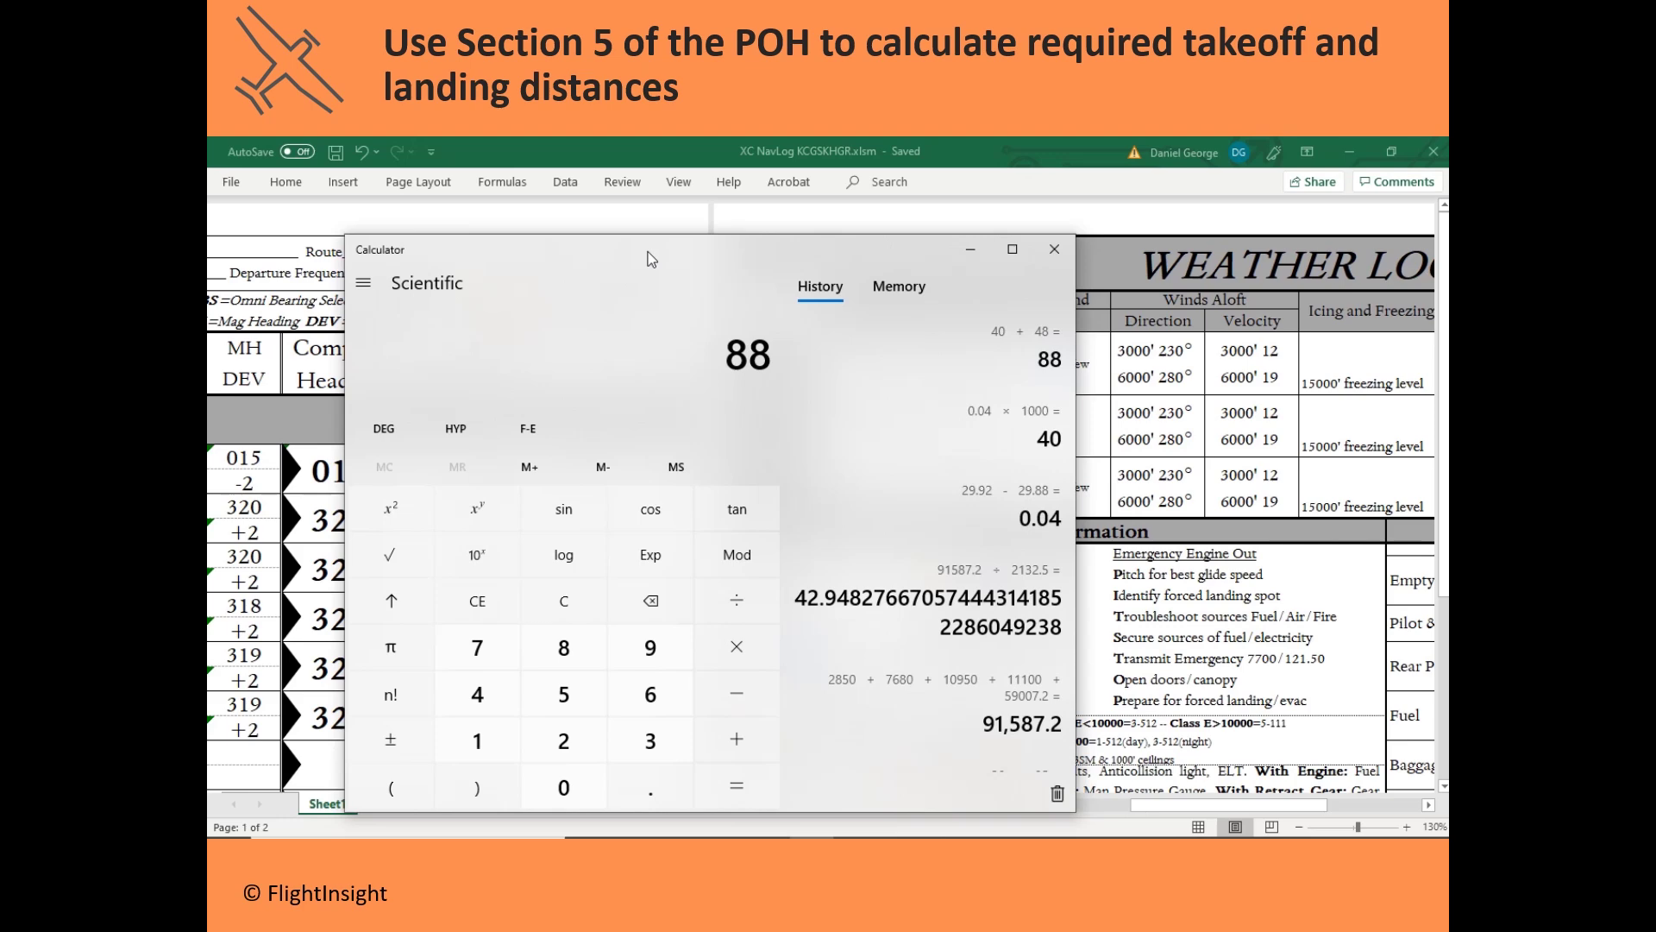
Switch to the C172 POH in Acrobat and locate the 2200 lb sea-level row of the short-field takeoff distance table.
{"action": "key", "text": "alt+Tab"}
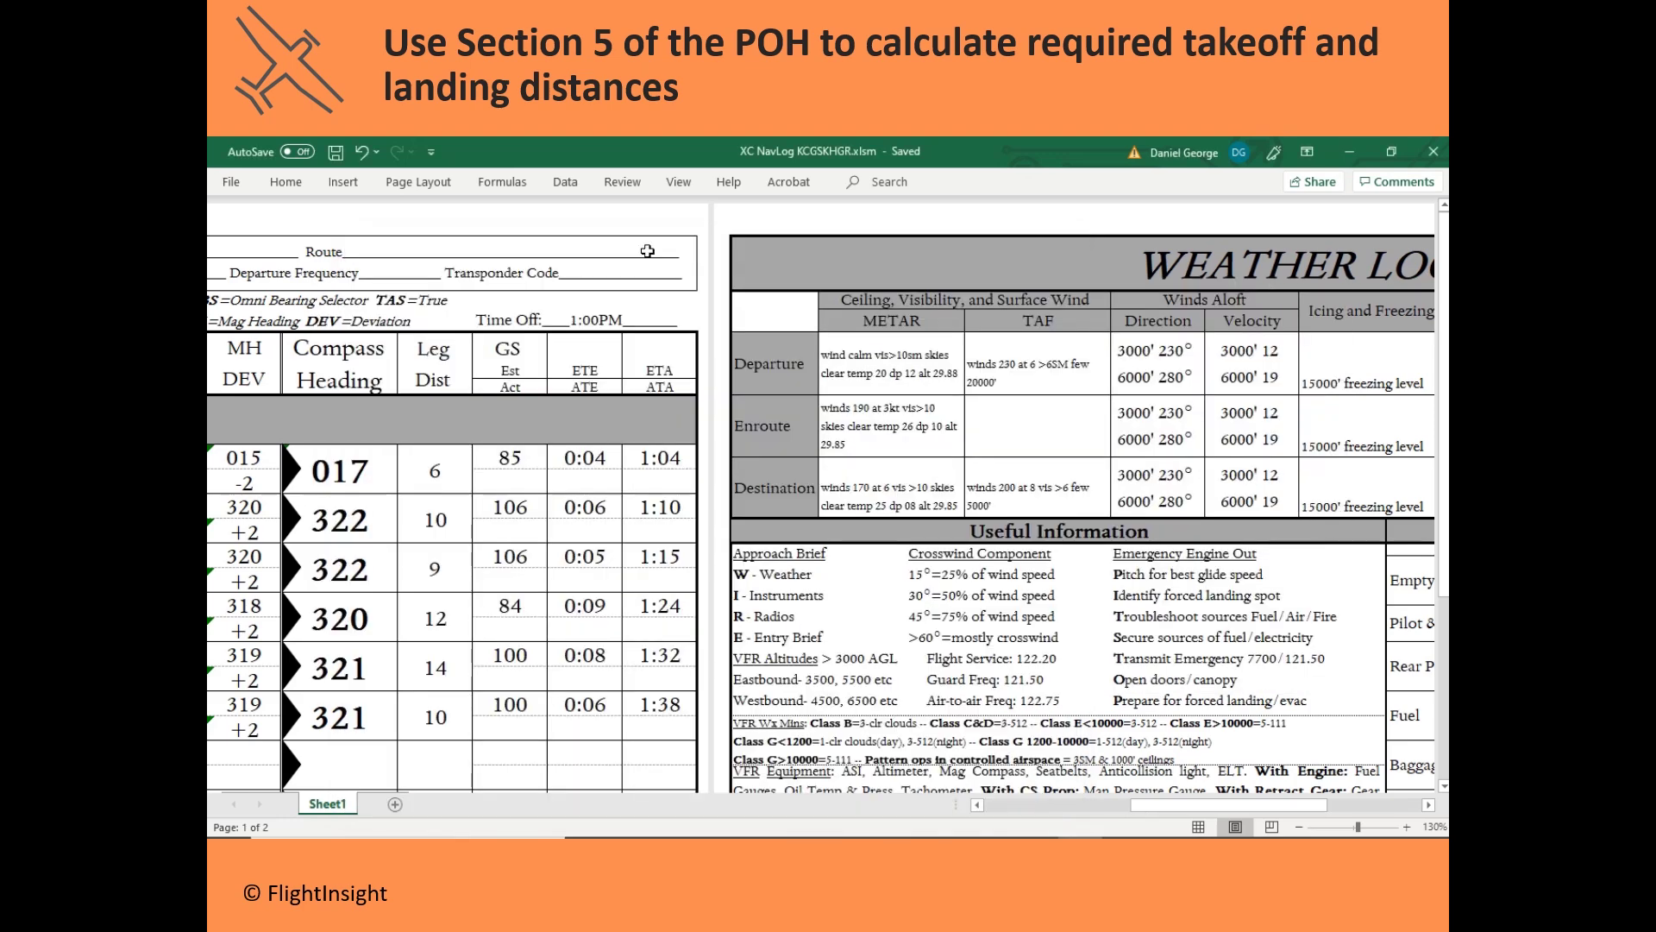
{"action": "key", "text": "alt+Tab"}
{"action": "key", "text": "Tab"}
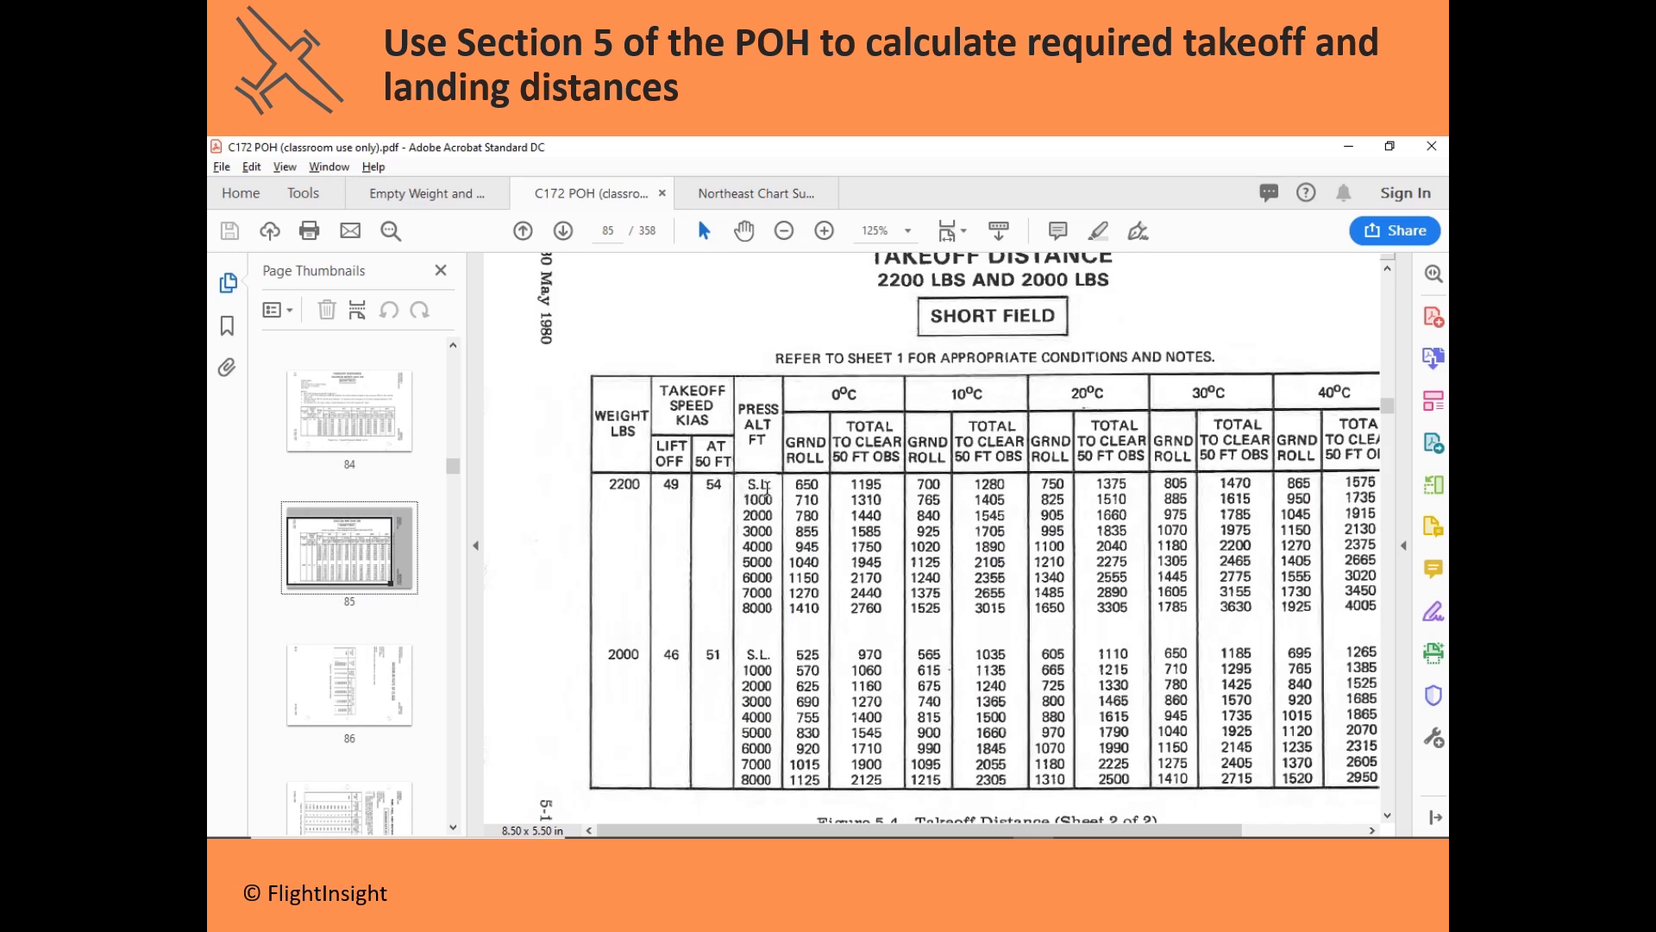
{"action": "left_click", "coordinate": [750, 487]}
Check the departure METAR temperature in the Excel navlog, then mark the POH's 2200 lb, sea-level, 20°C distance to clear 50 ft.
{"action": "key", "text": "alt+Tab"}
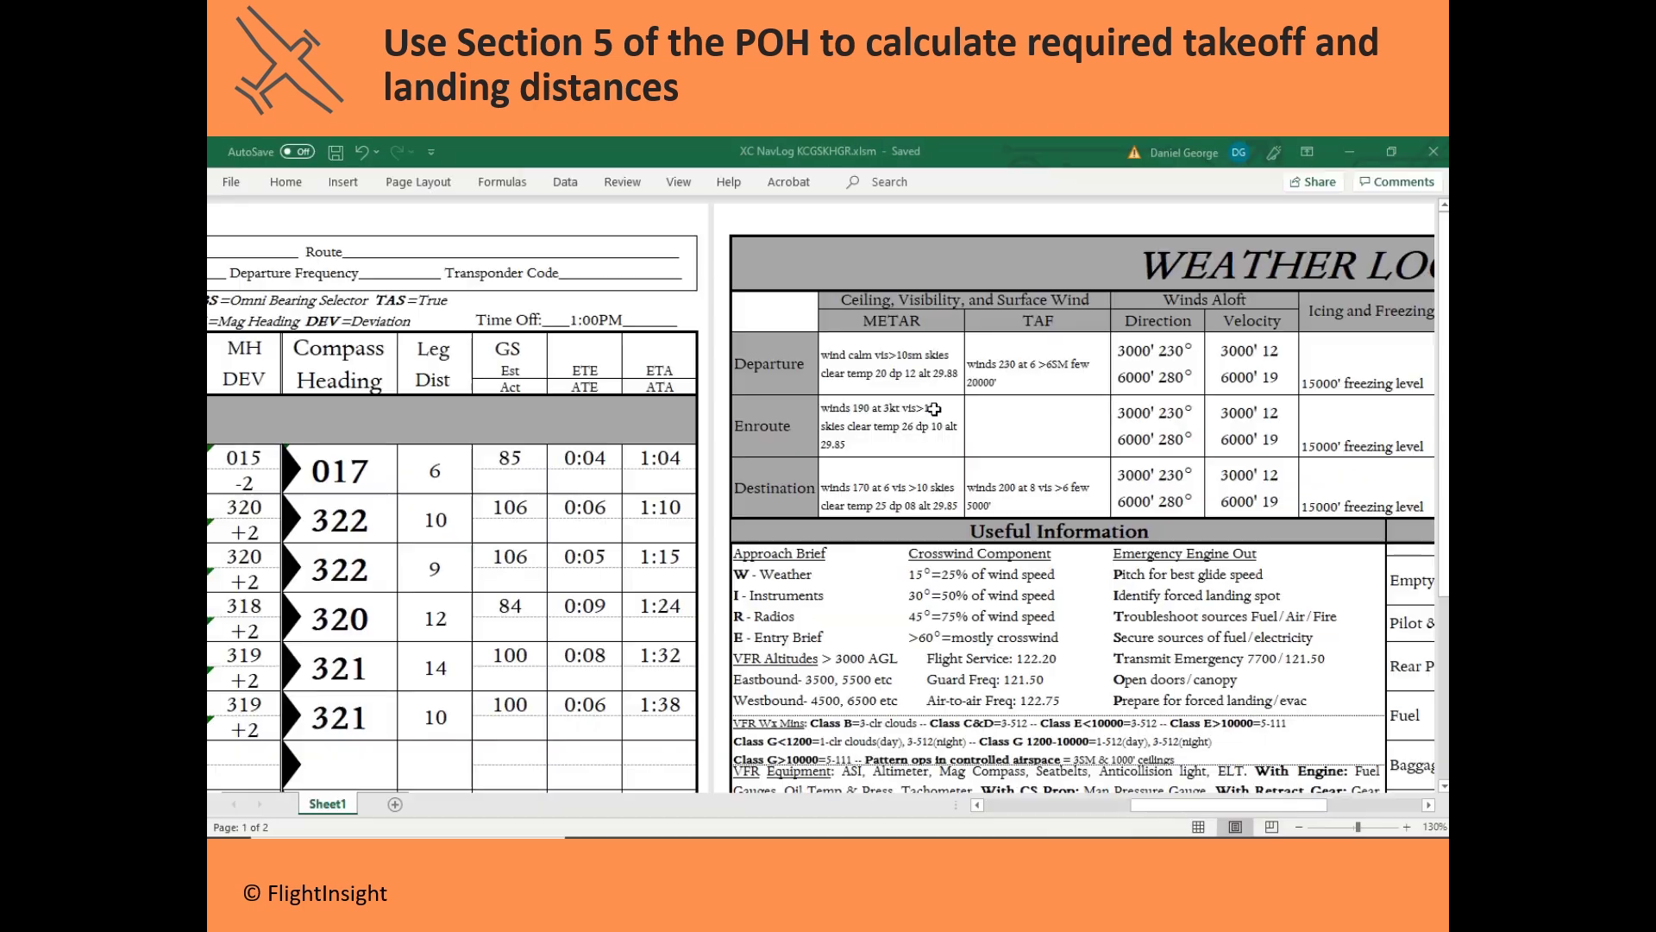
{"action": "scroll", "coordinate": [570, 500], "scroll_direction": "left", "scroll_amount": 5}
{"action": "scroll", "coordinate": [570, 500], "scroll_direction": "right", "scroll_amount": 4}
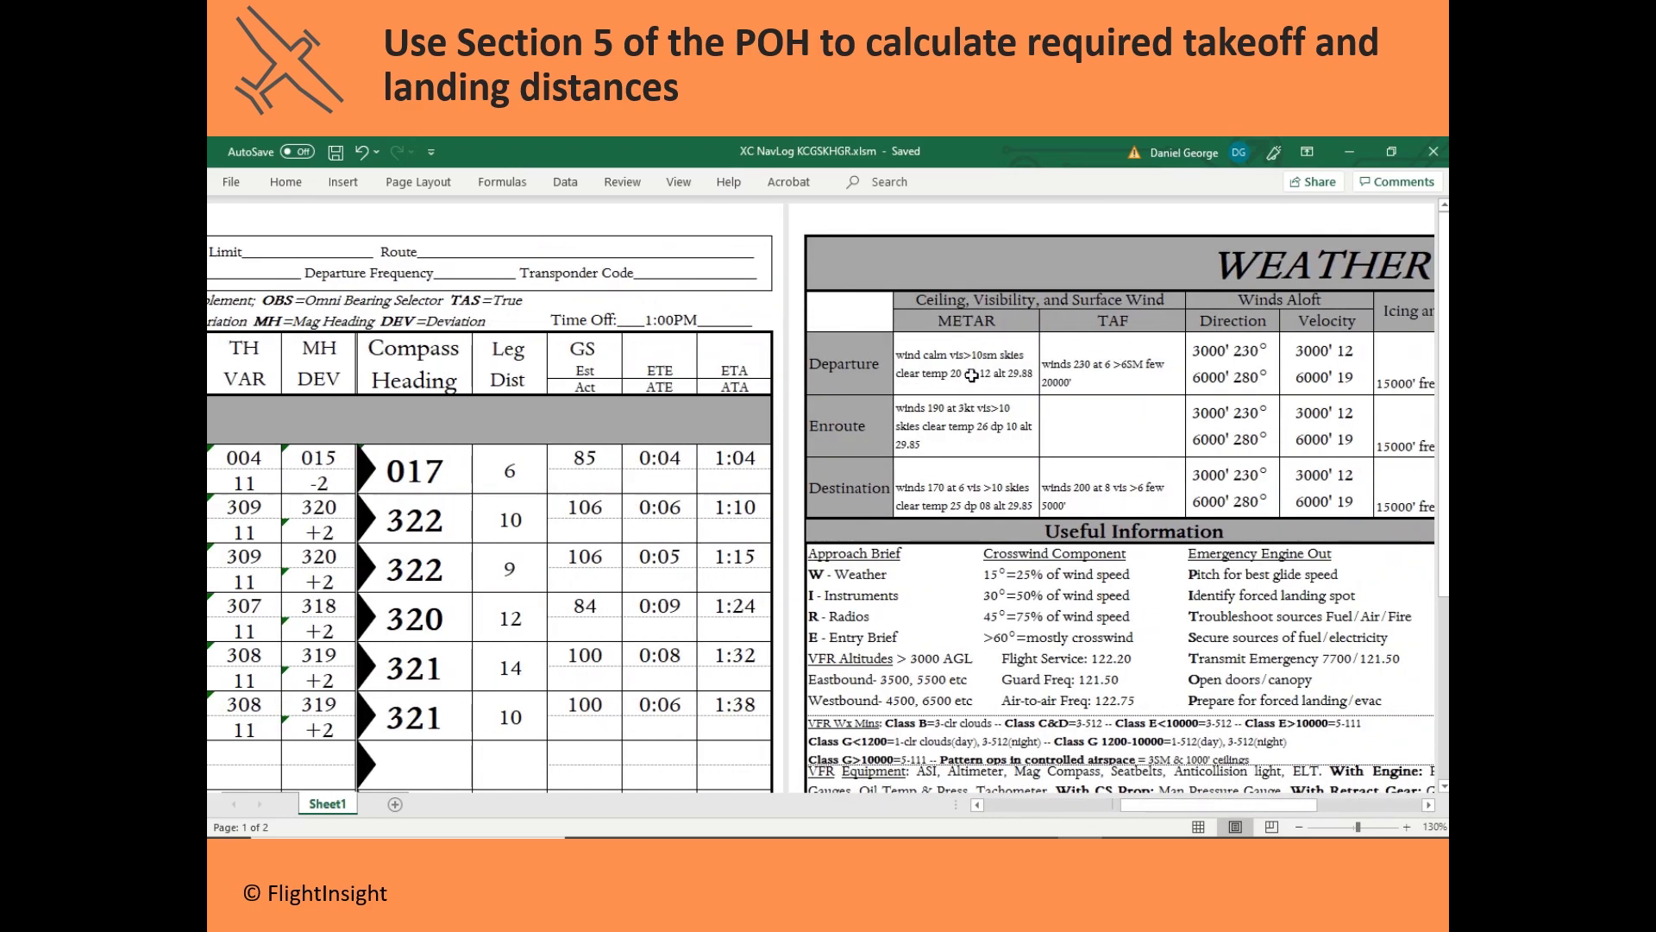
{"action": "key", "text": "alt+Tab"}
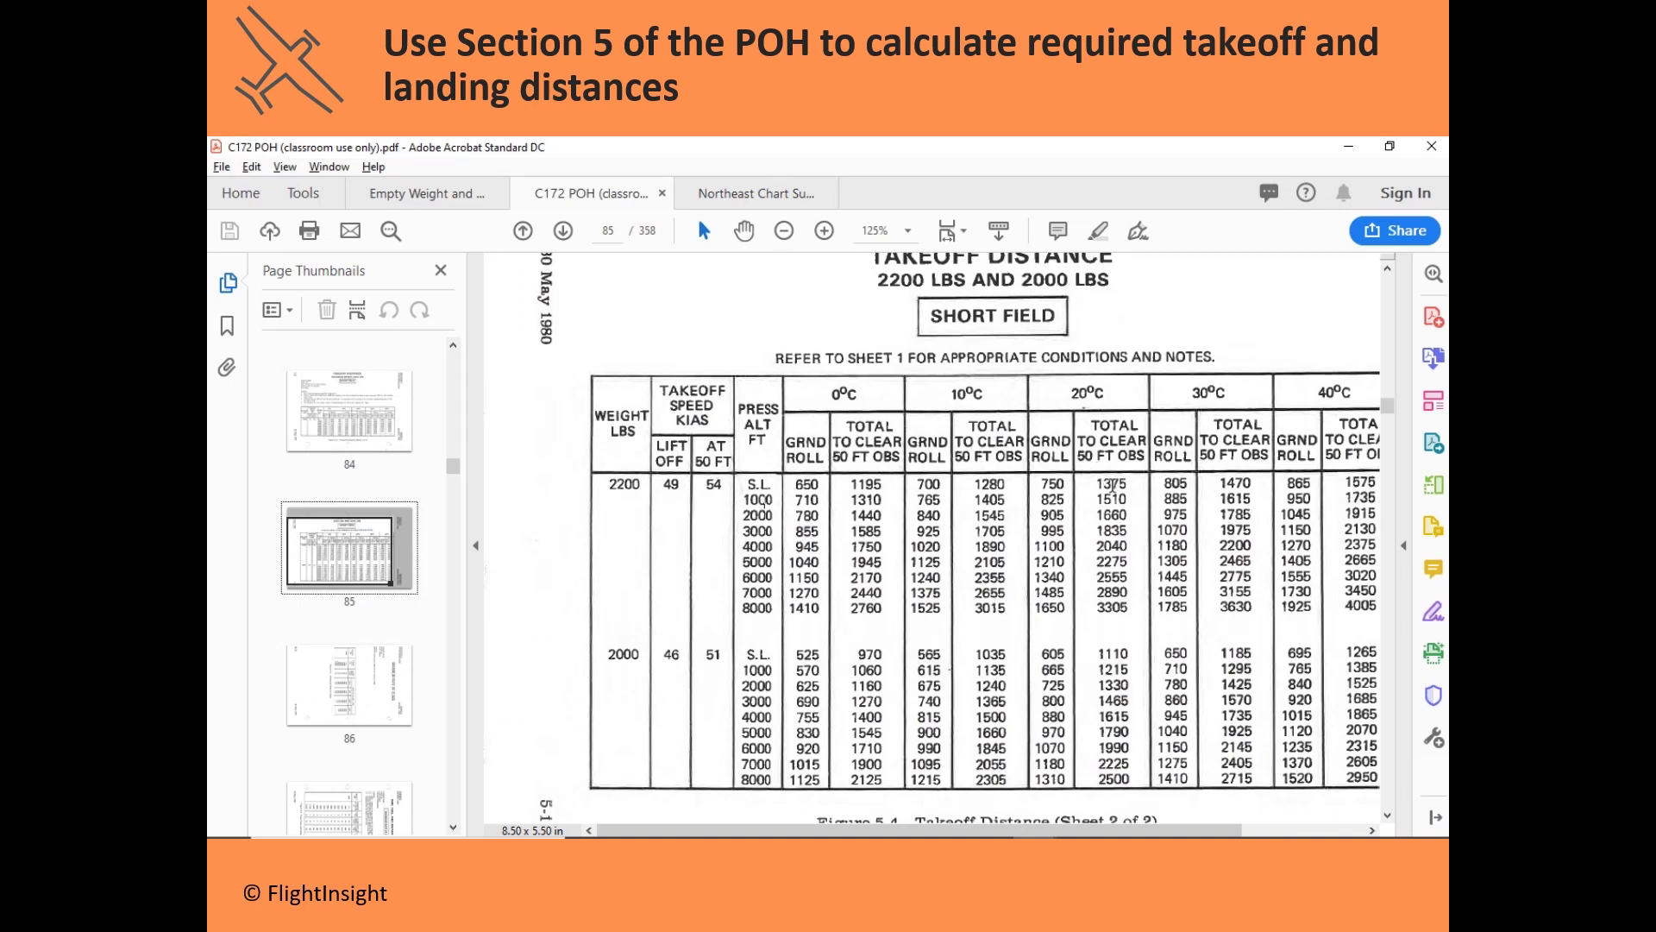
{"action": "left_click_drag", "start_coordinate": [1129, 485], "coordinate": [1098, 485]}
{"action": "scroll", "coordinate": [1051, 575], "scroll_direction": "right", "scroll_amount": 2}
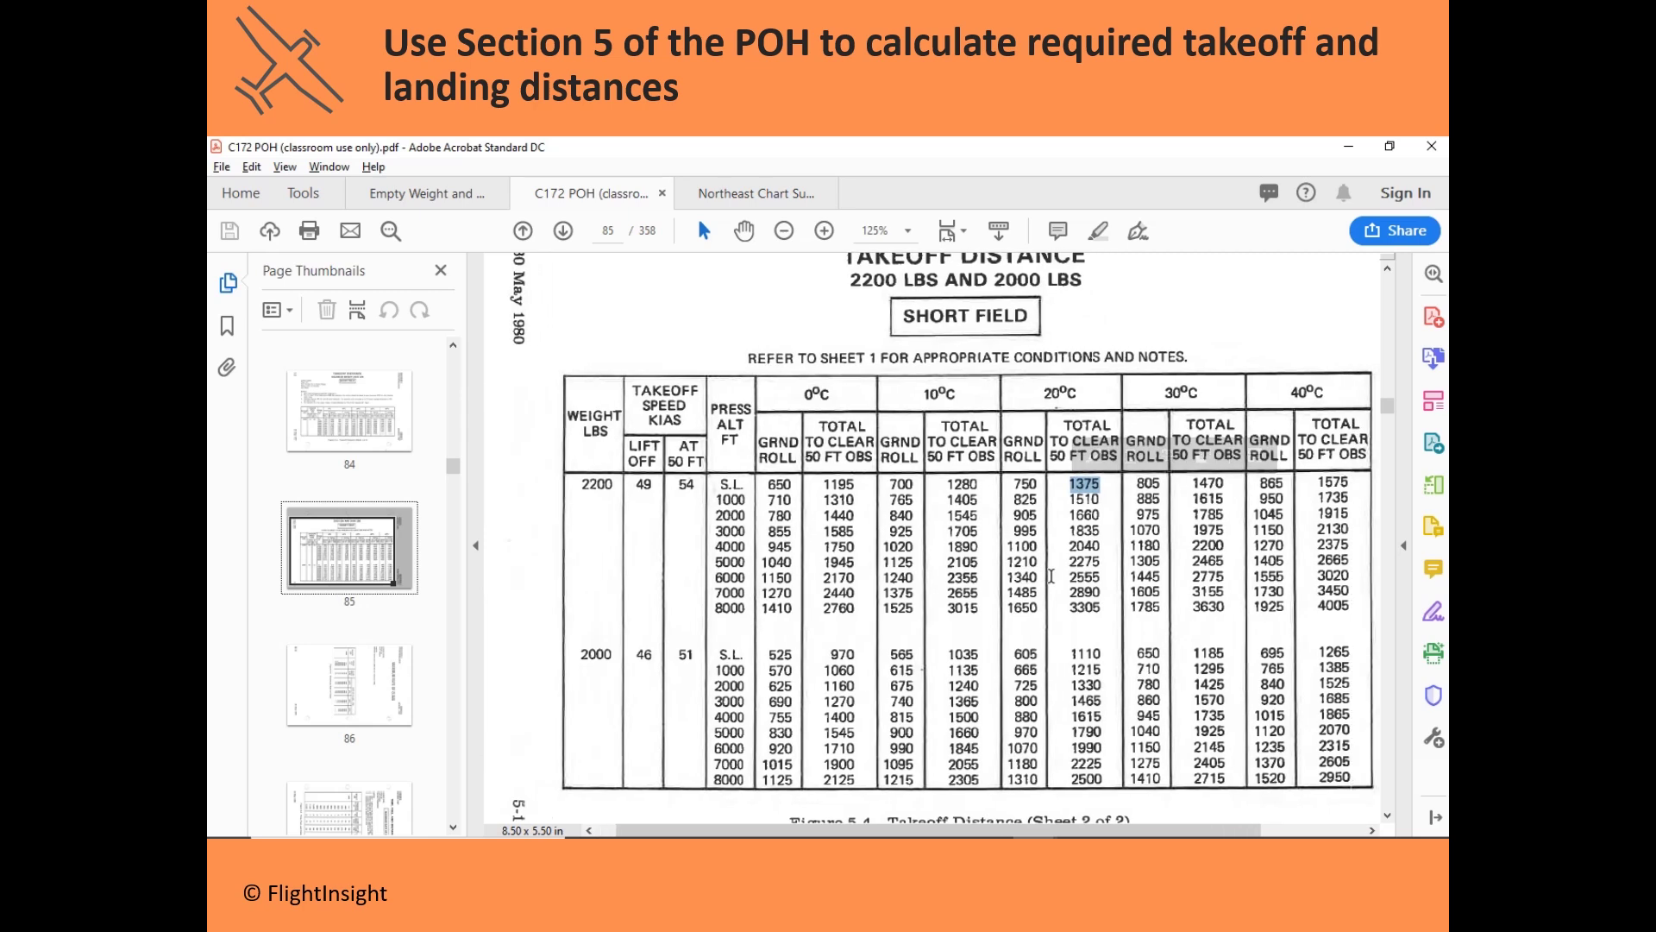
Review the wind correction notes for short-field takeoff on POH page 84 and compare them with the departure METAR in the Excel navlog.
{"action": "scroll", "coordinate": [1052, 575], "scroll_direction": "up", "scroll_amount": 10}
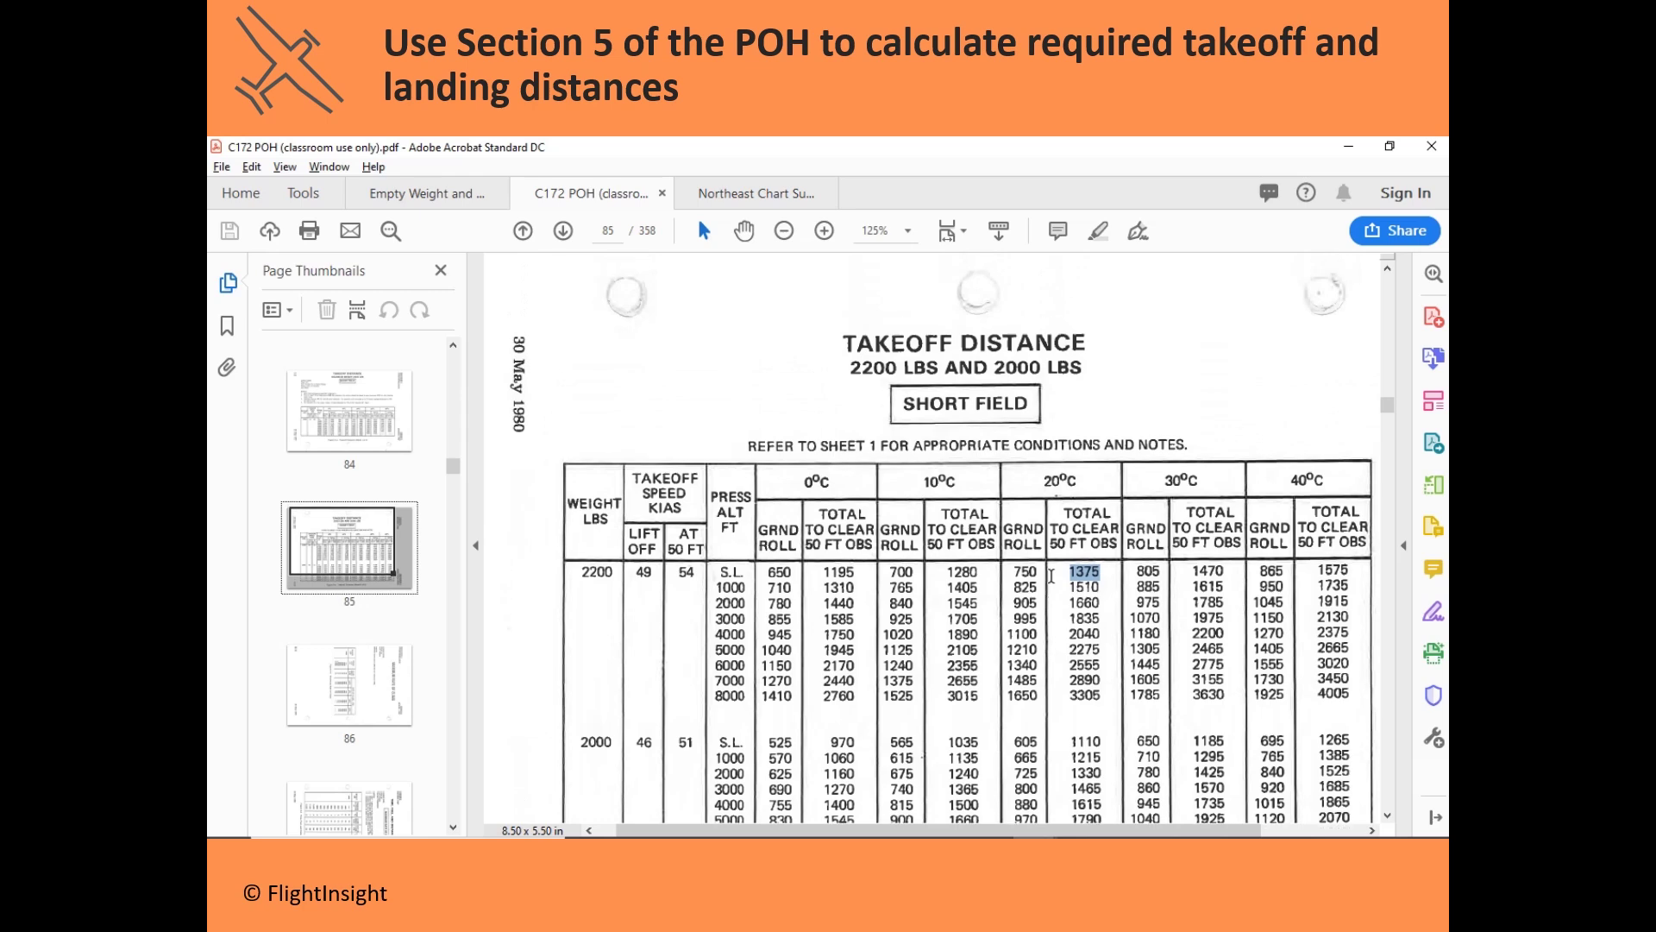
{"action": "scroll", "coordinate": [1051, 584], "scroll_direction": "down", "scroll_amount": 1}
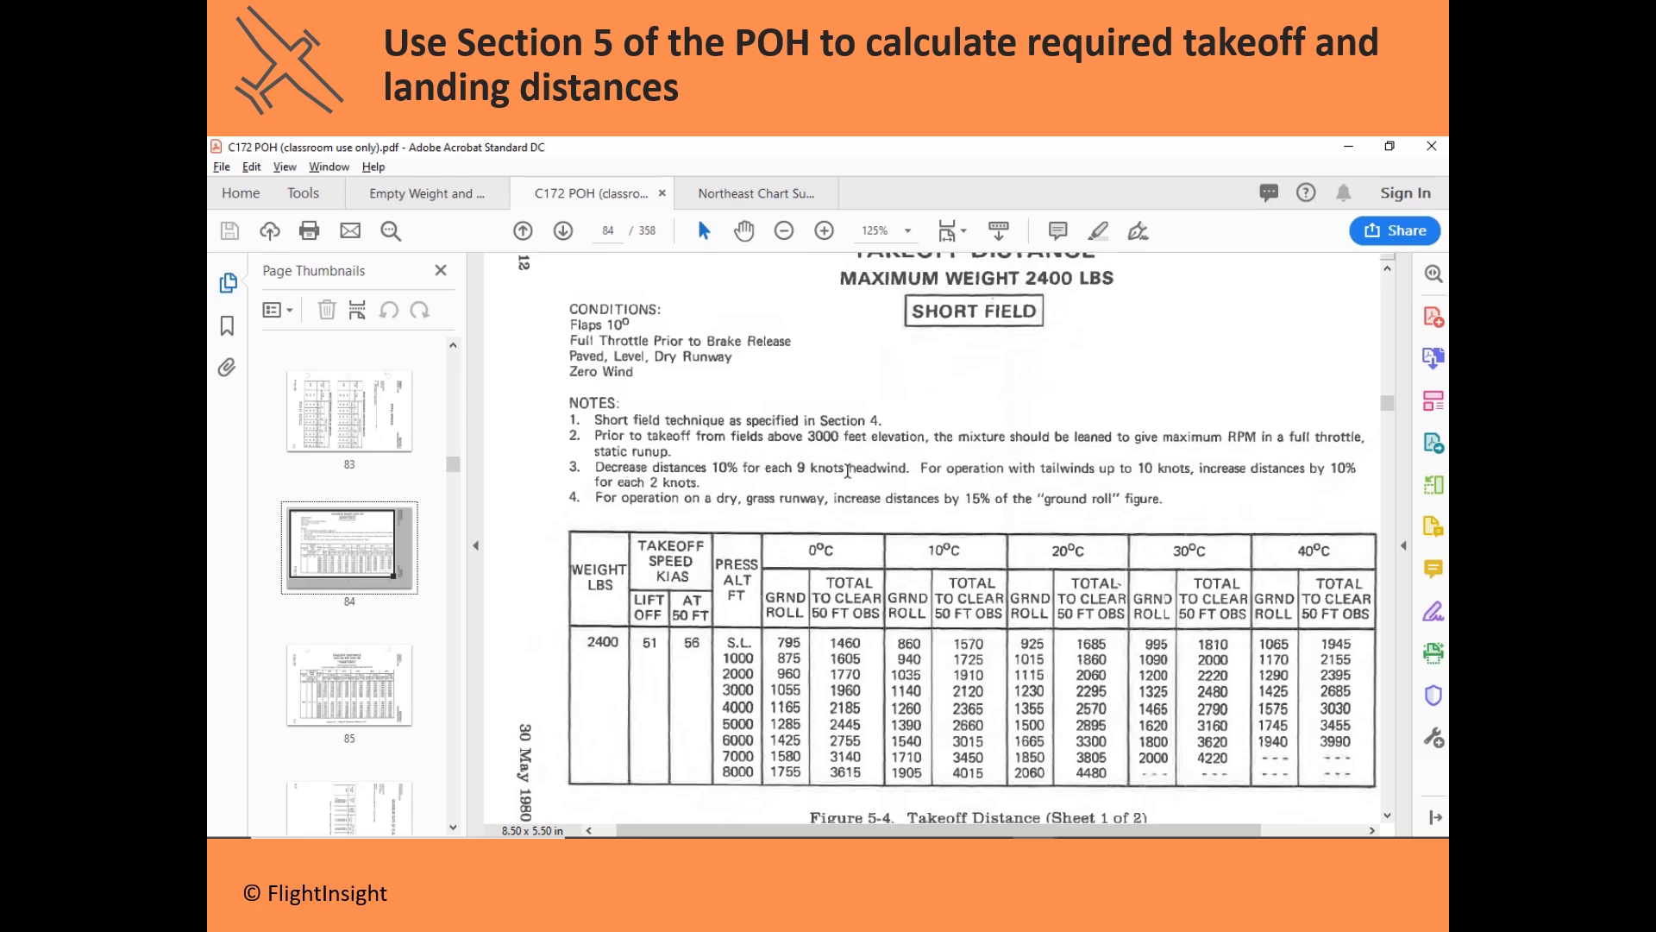
{"action": "key", "text": "alt+Tab"}
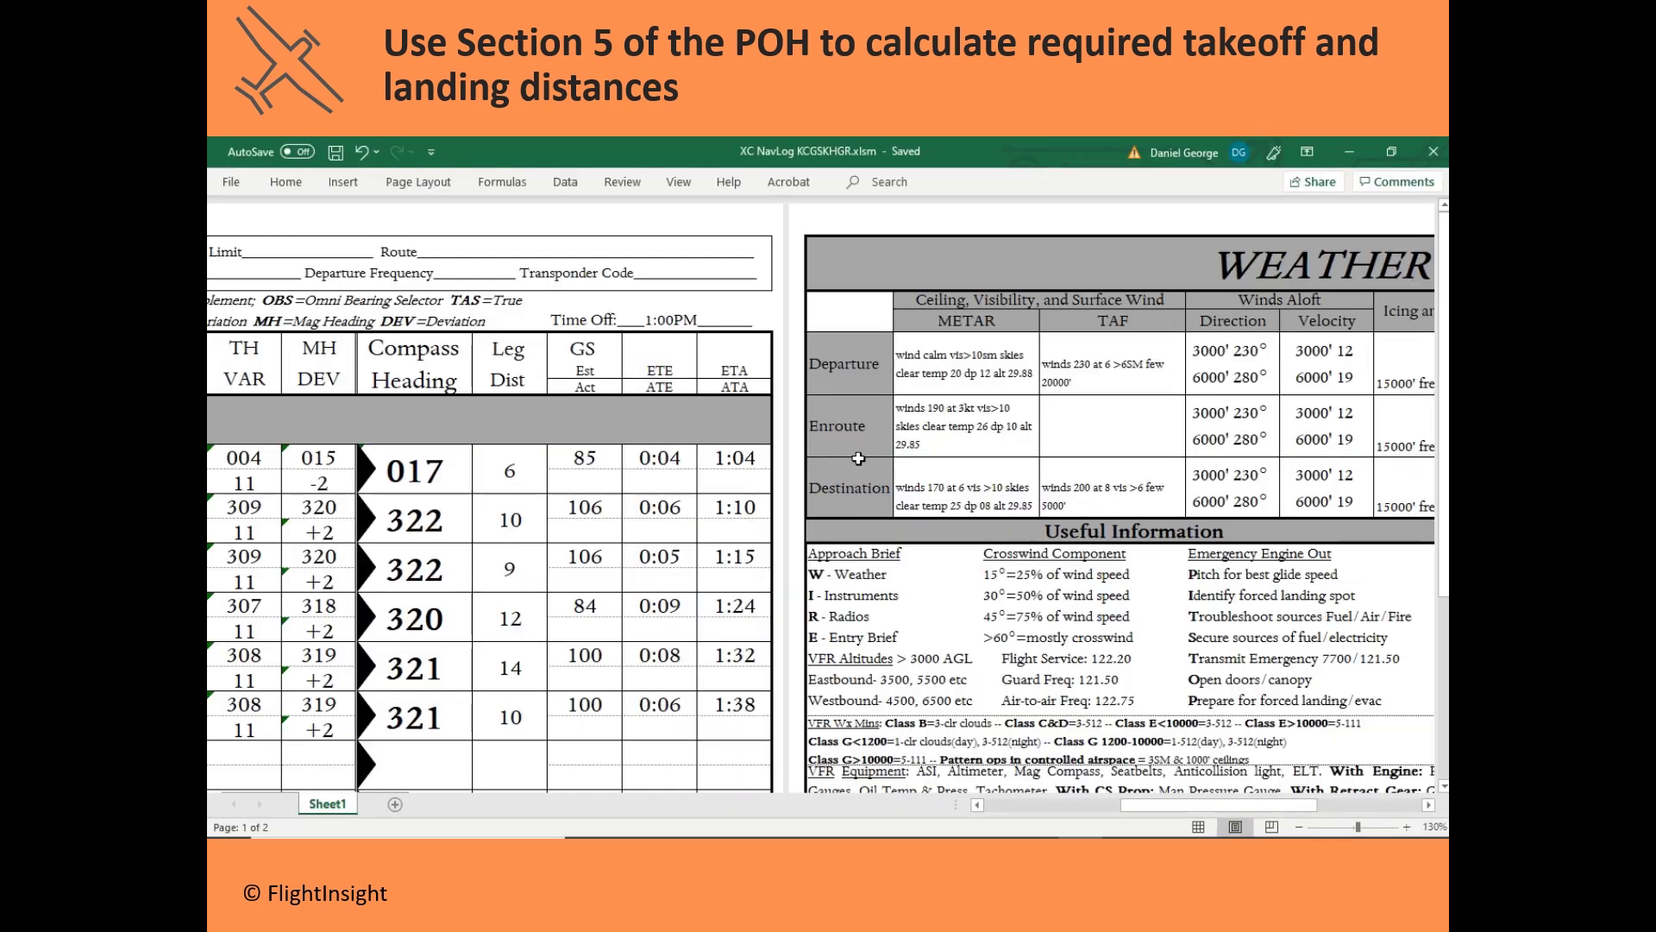
{"action": "left_click", "coordinate": [947, 359]}
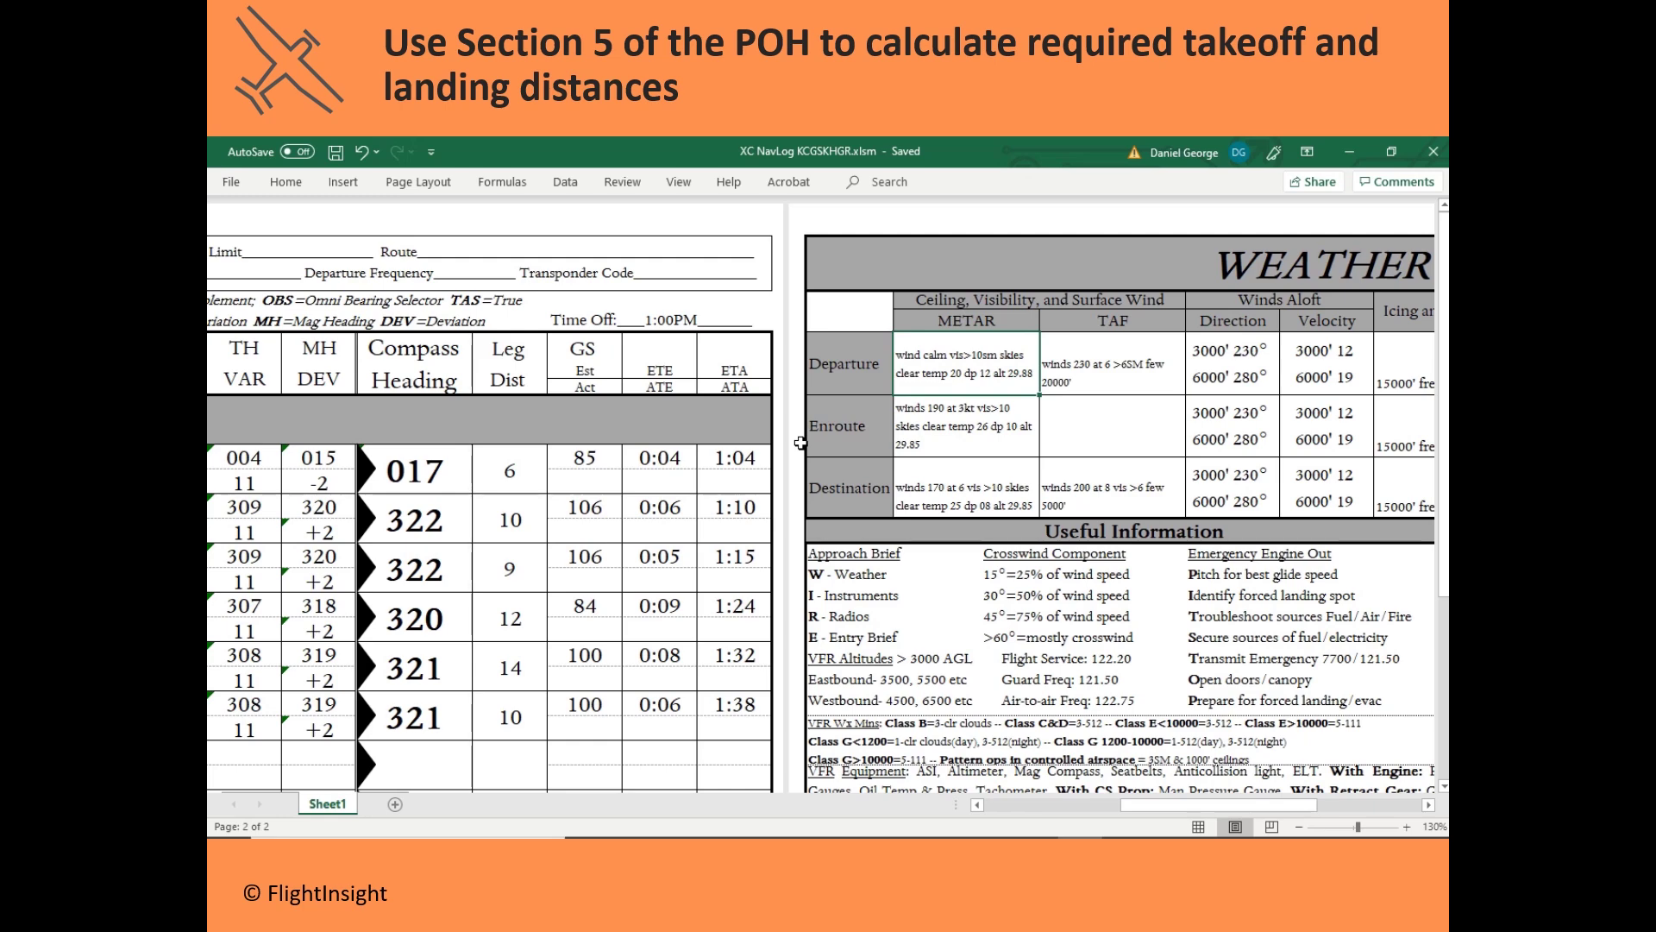
Enter "Takeoff to clear 50' 1375'" on the first line under Takeoff and Landing Performance in the navlog.
{"action": "scroll", "coordinate": [801, 442], "scroll_direction": "right", "scroll_amount": 5}
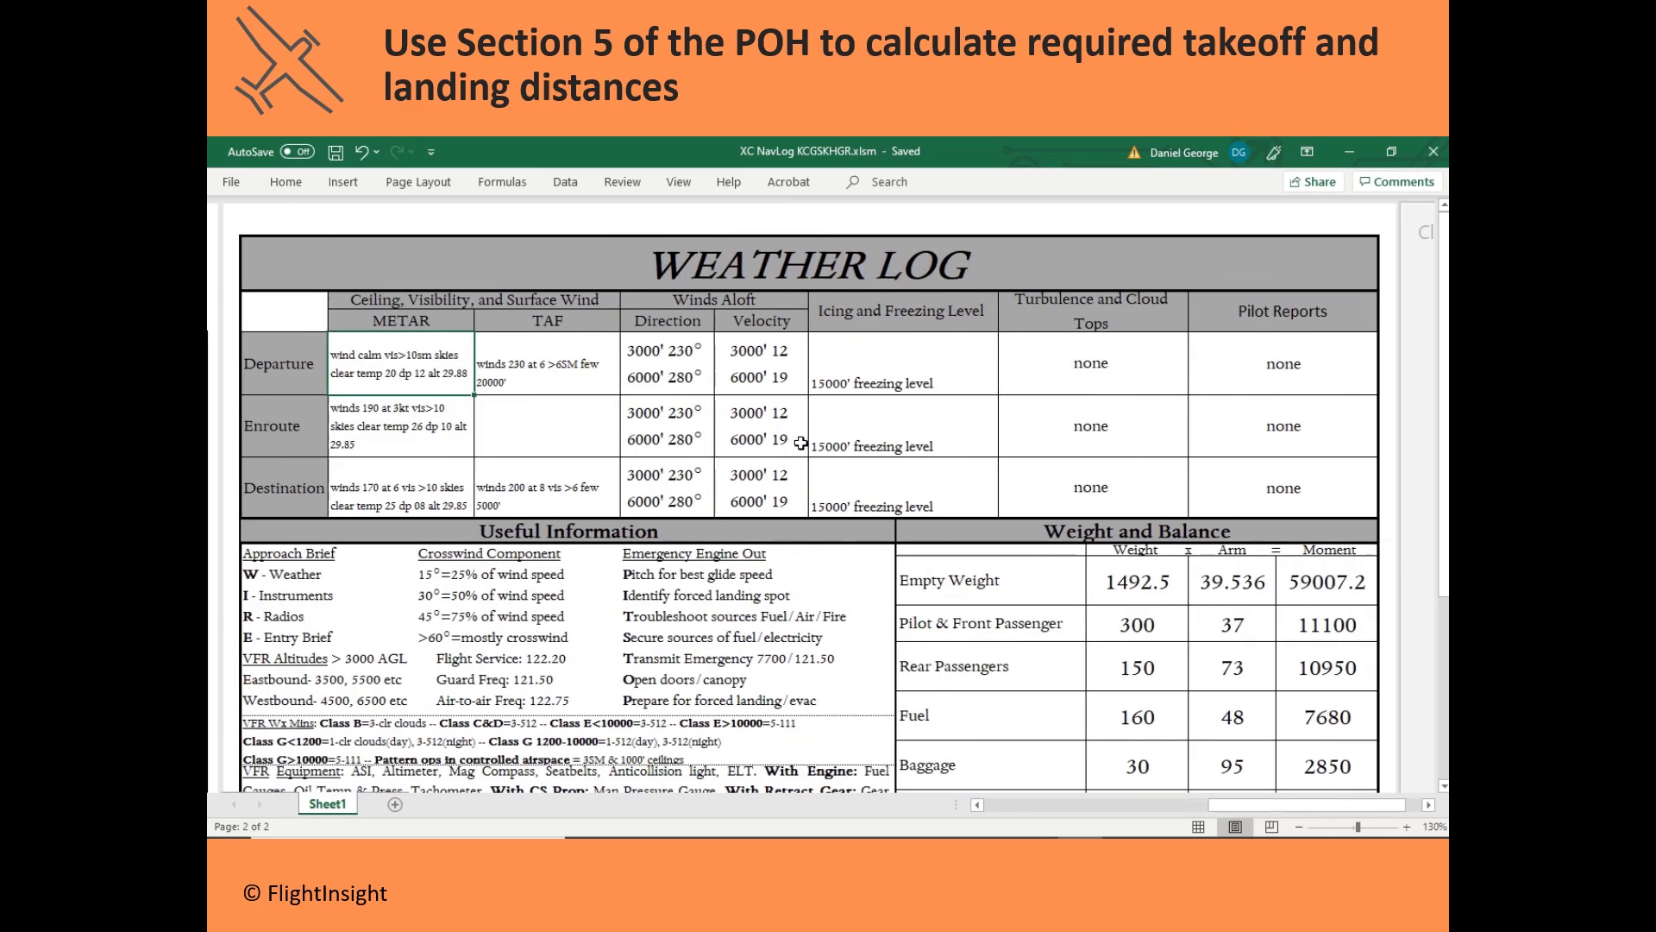
{"action": "scroll", "coordinate": [800, 443], "scroll_direction": "down", "scroll_amount": 4}
{"action": "key", "text": "alt+Tab"}
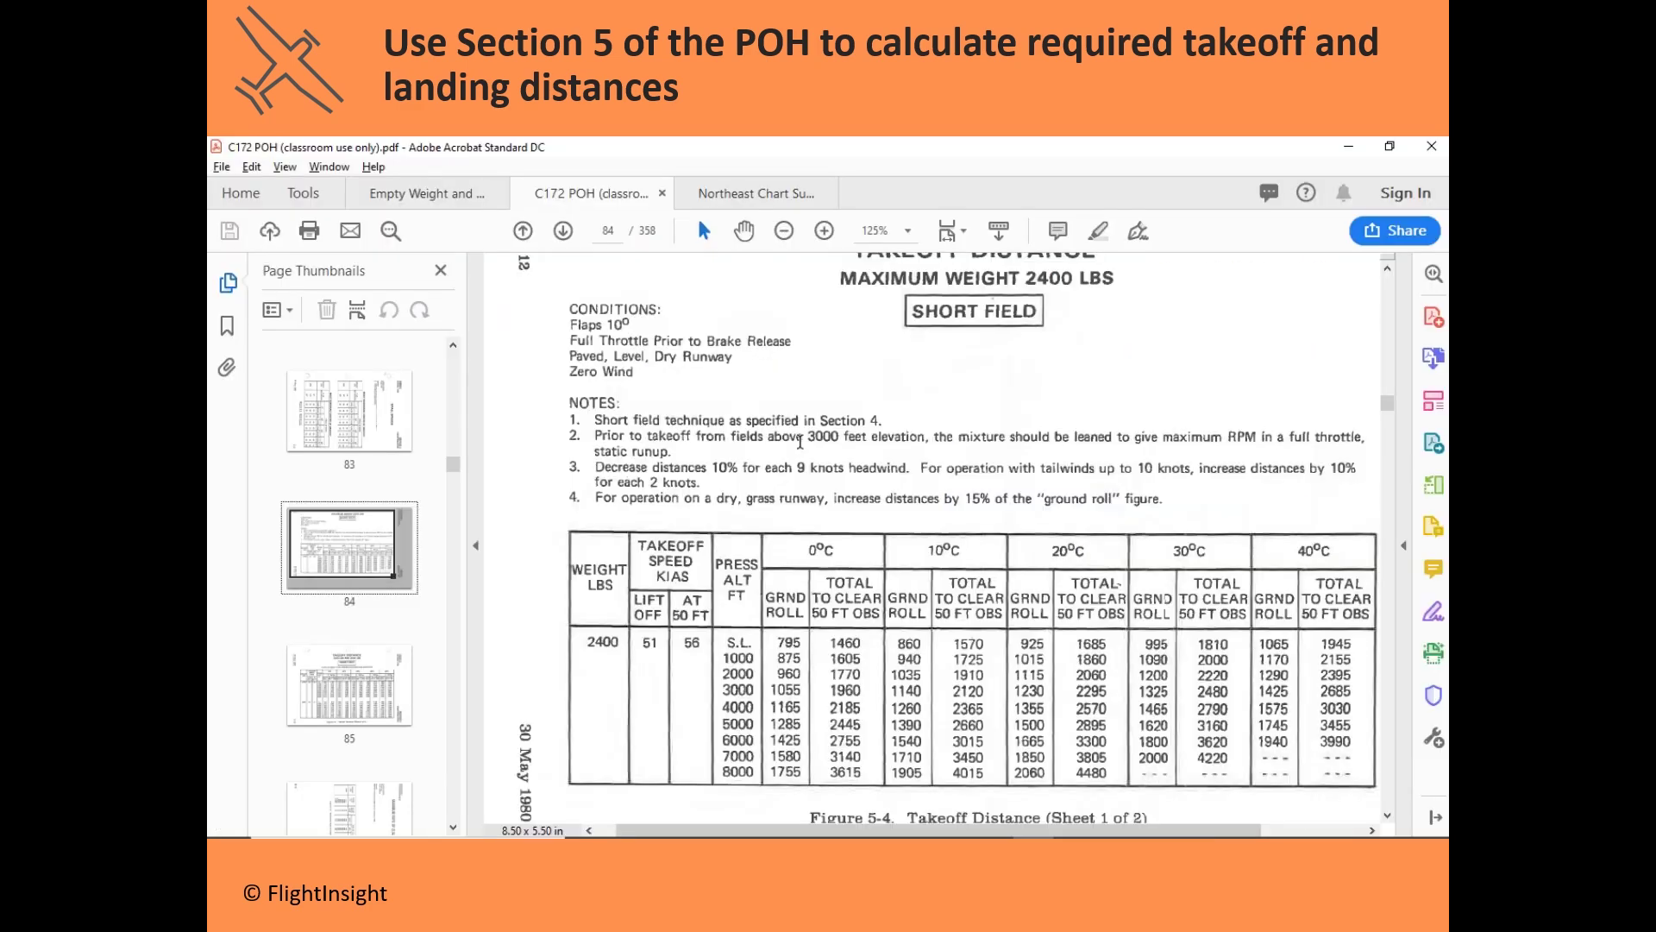
{"action": "scroll", "coordinate": [1050, 618], "scroll_direction": "down", "scroll_amount": 5}
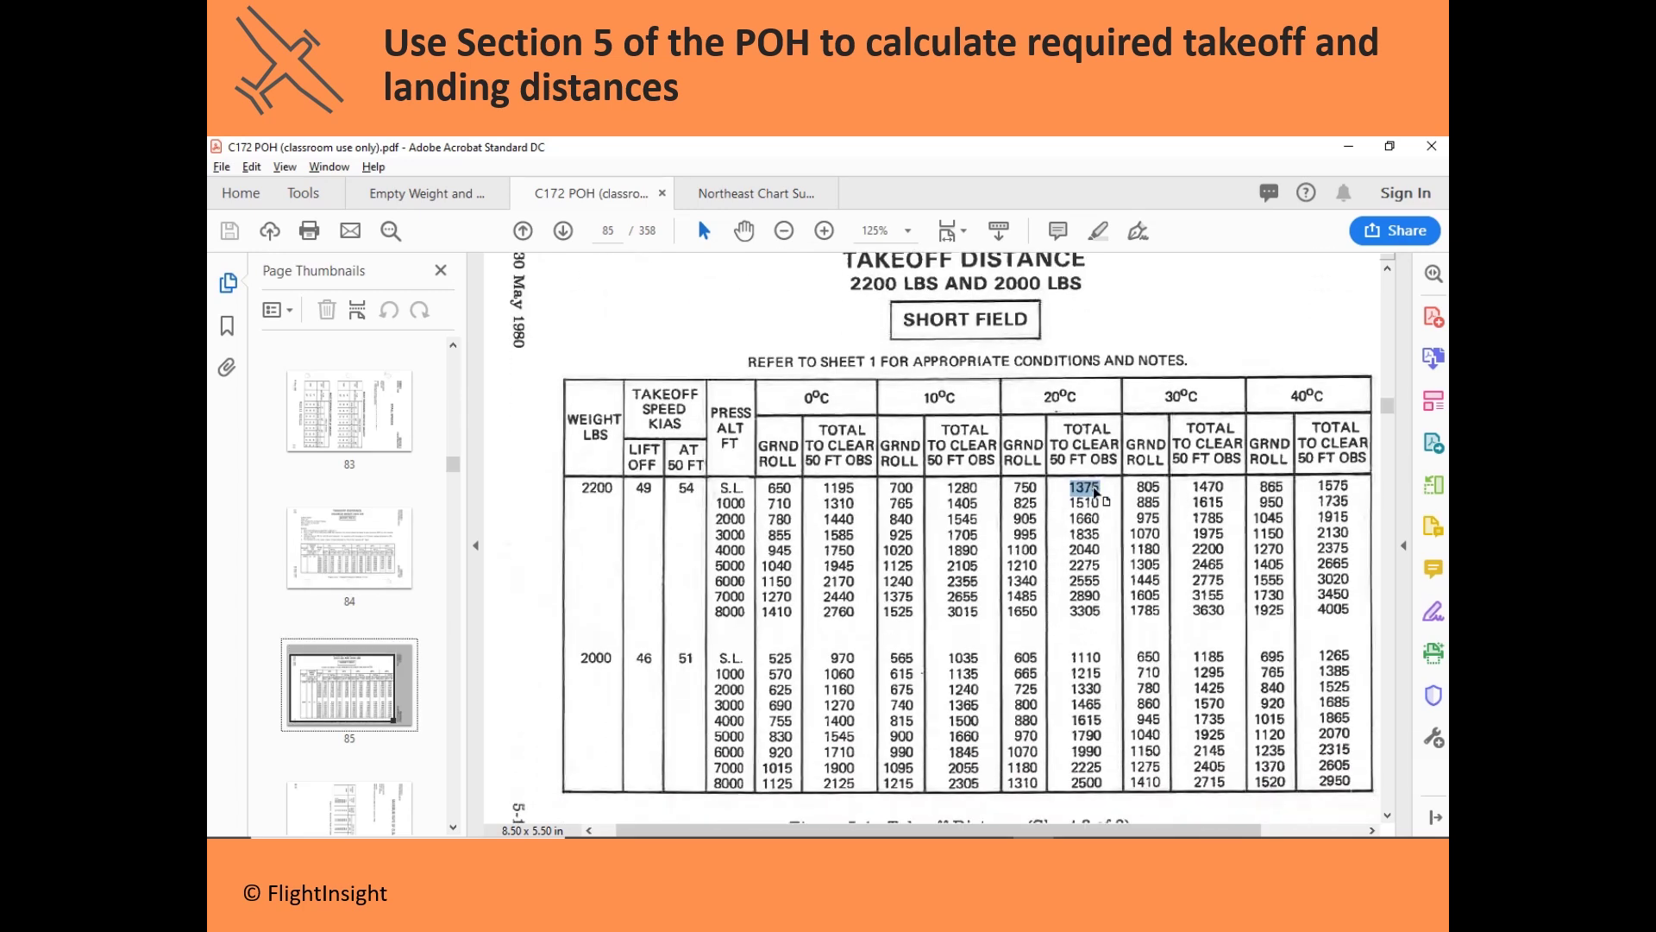
{"action": "key", "text": "alt+Tab"}
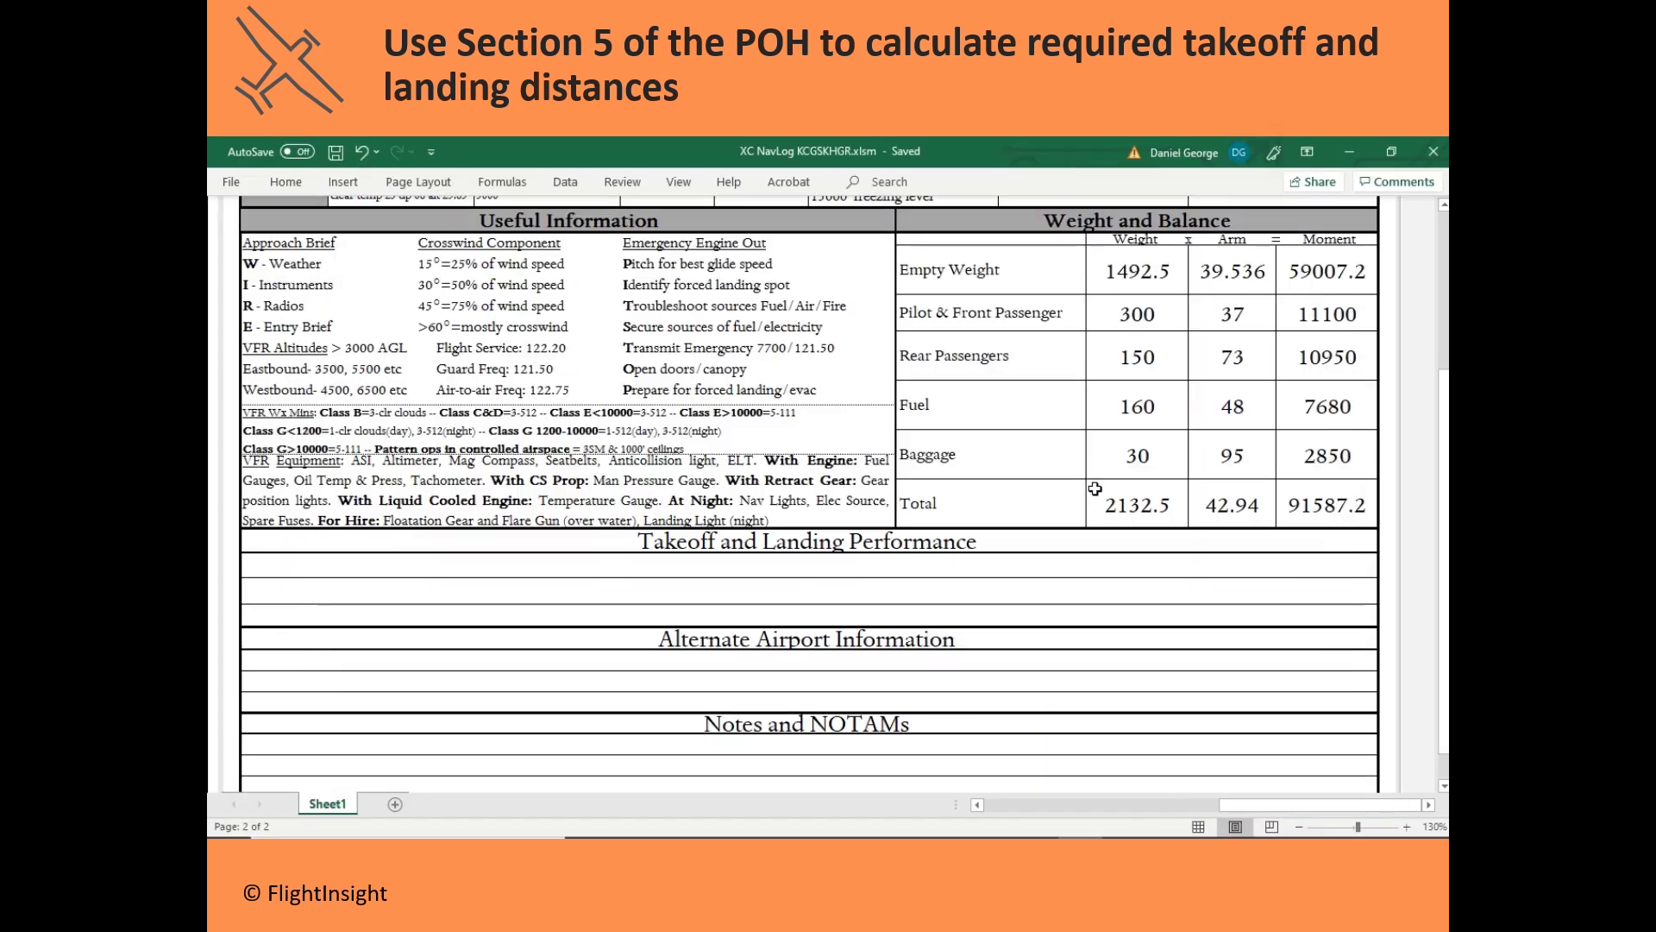
{"action": "left_click", "coordinate": [324, 570]}
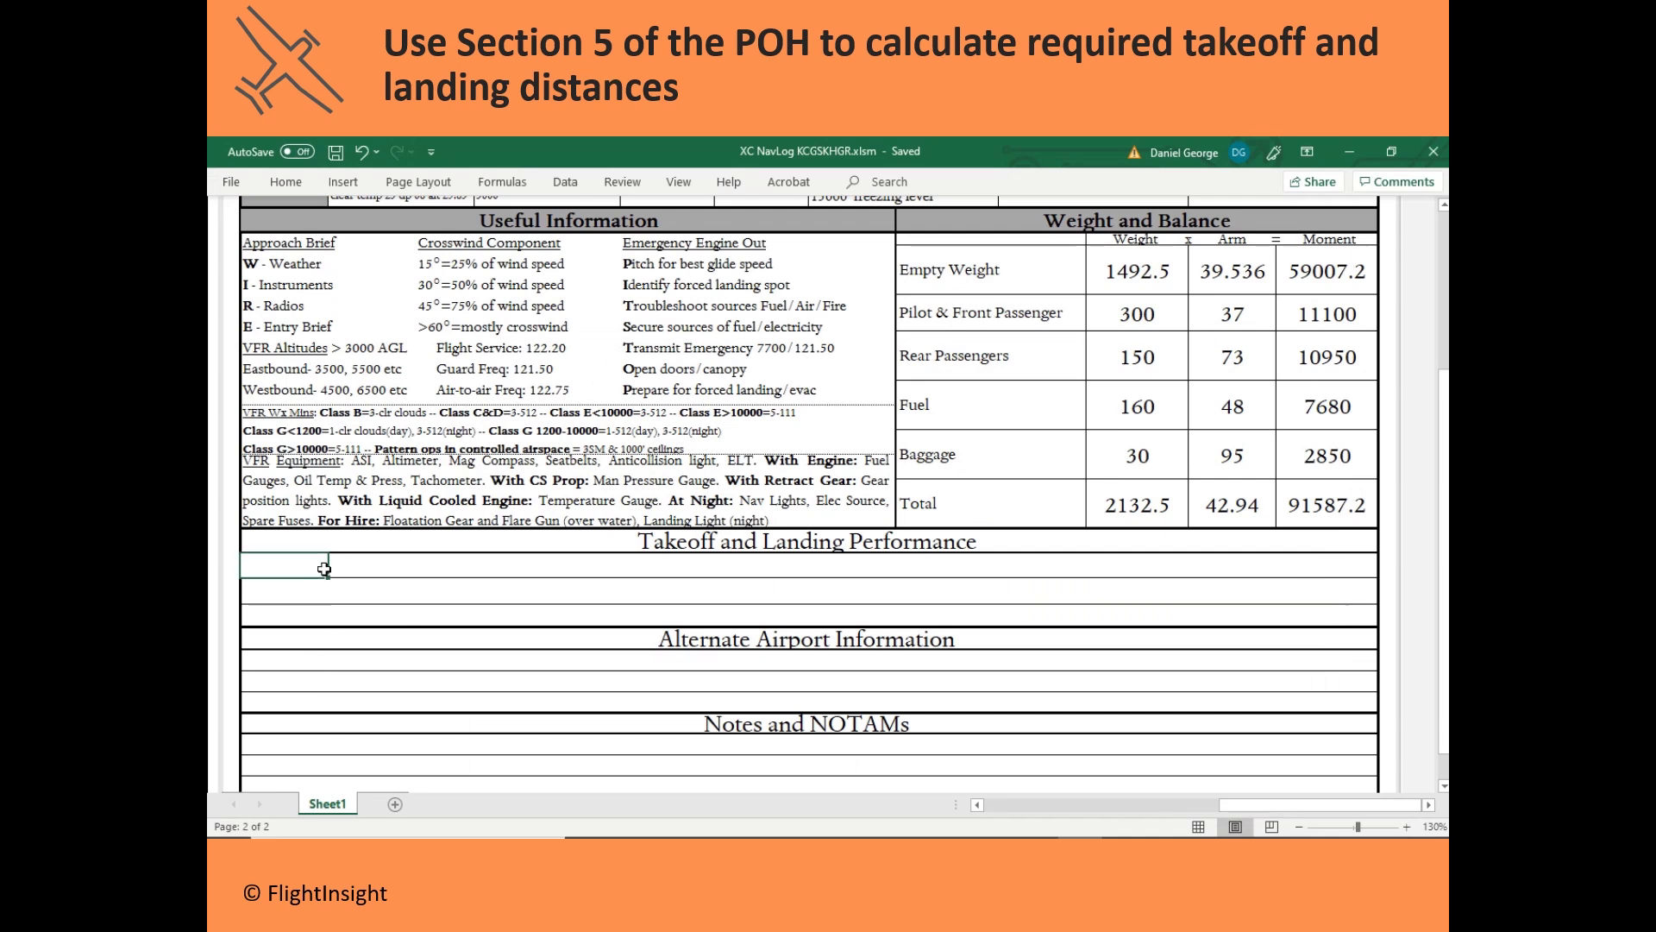
{"action": "type", "text": "TO m"}
{"action": "key", "text": "BackSpace"}
{"action": "key", "text": "BackSpace"}
{"action": "key", "text": "BackSpace"}
{"action": "type", "text": "akeoff "}
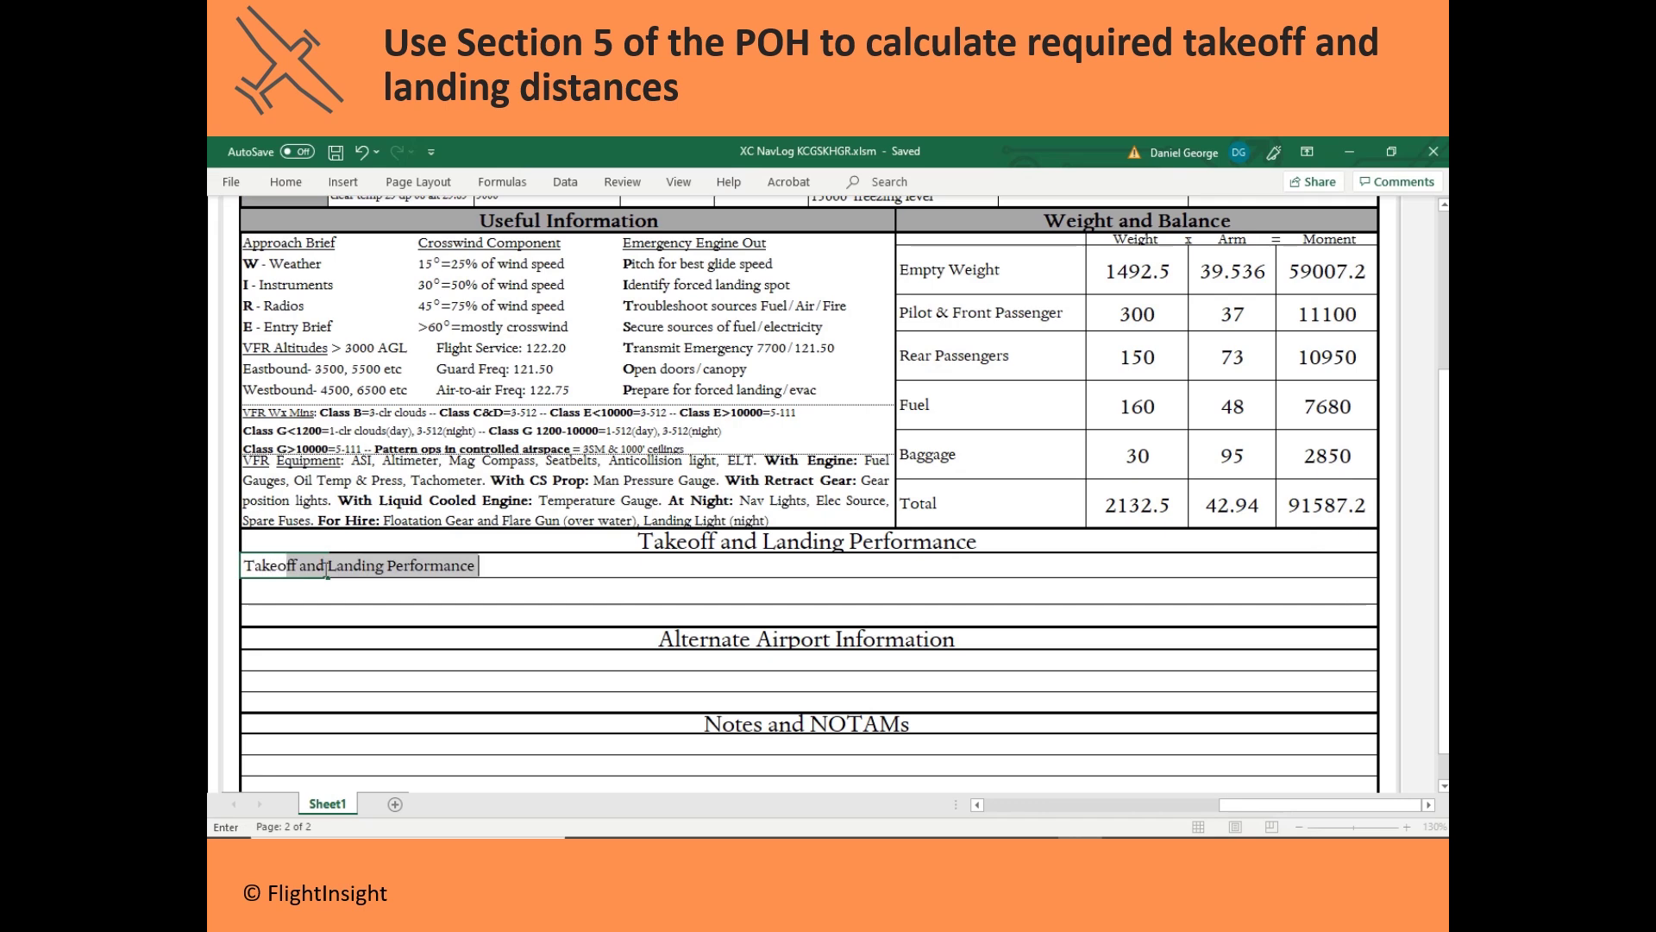
{"action": "type", "text": "to clear 50' 1375"}
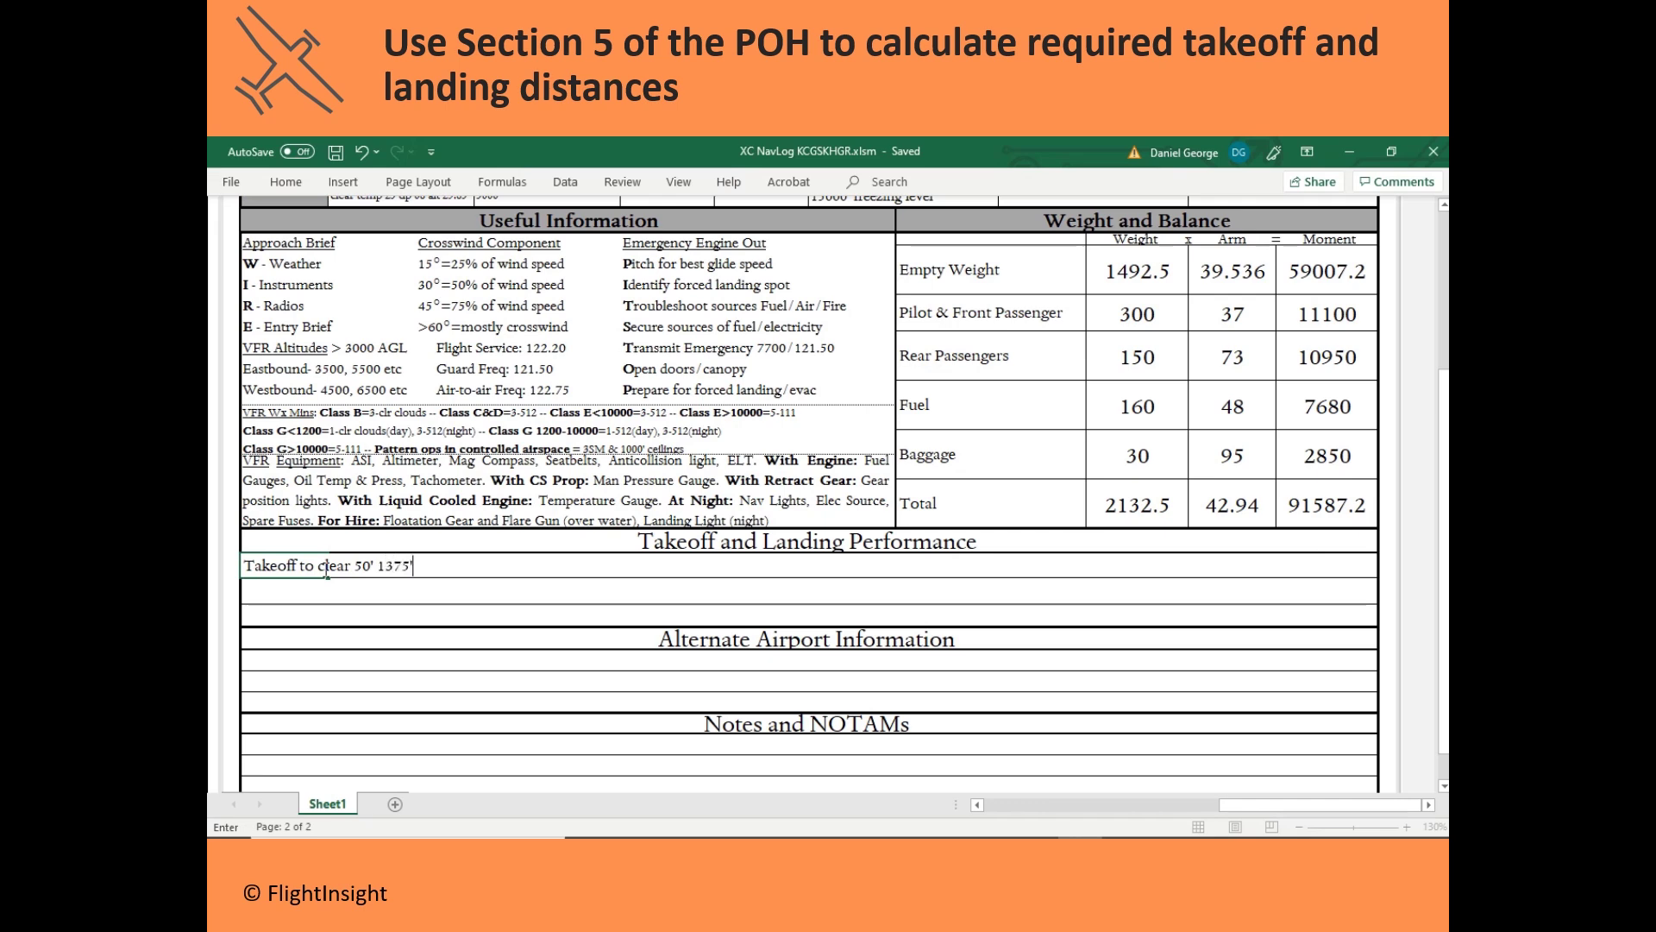
Switch to the C172 POH in Acrobat and find the short-field Landing Distance table on page 95.
{"action": "key", "text": "alt+Tab"}
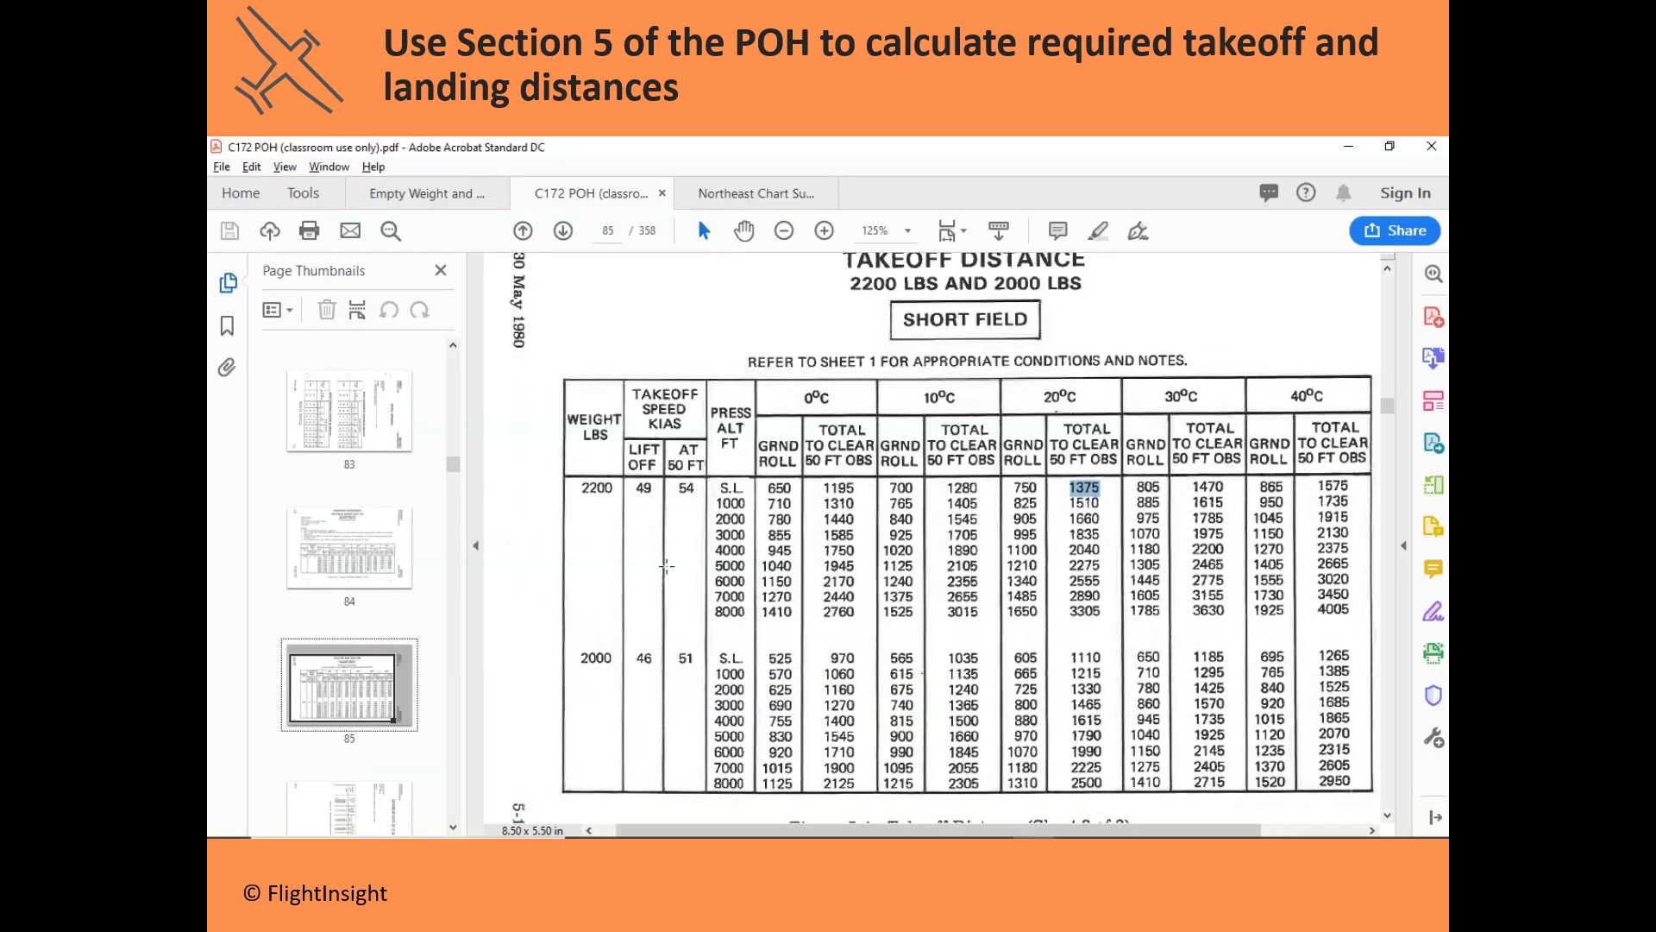
{"action": "key", "text": "alt+Tab"}
{"action": "key", "text": "alt+Tab"}
{"action": "scroll", "coordinate": [755, 569], "scroll_direction": "down", "scroll_amount": 1}
{"action": "scroll", "coordinate": [756, 569], "scroll_direction": "down", "scroll_amount": 15}
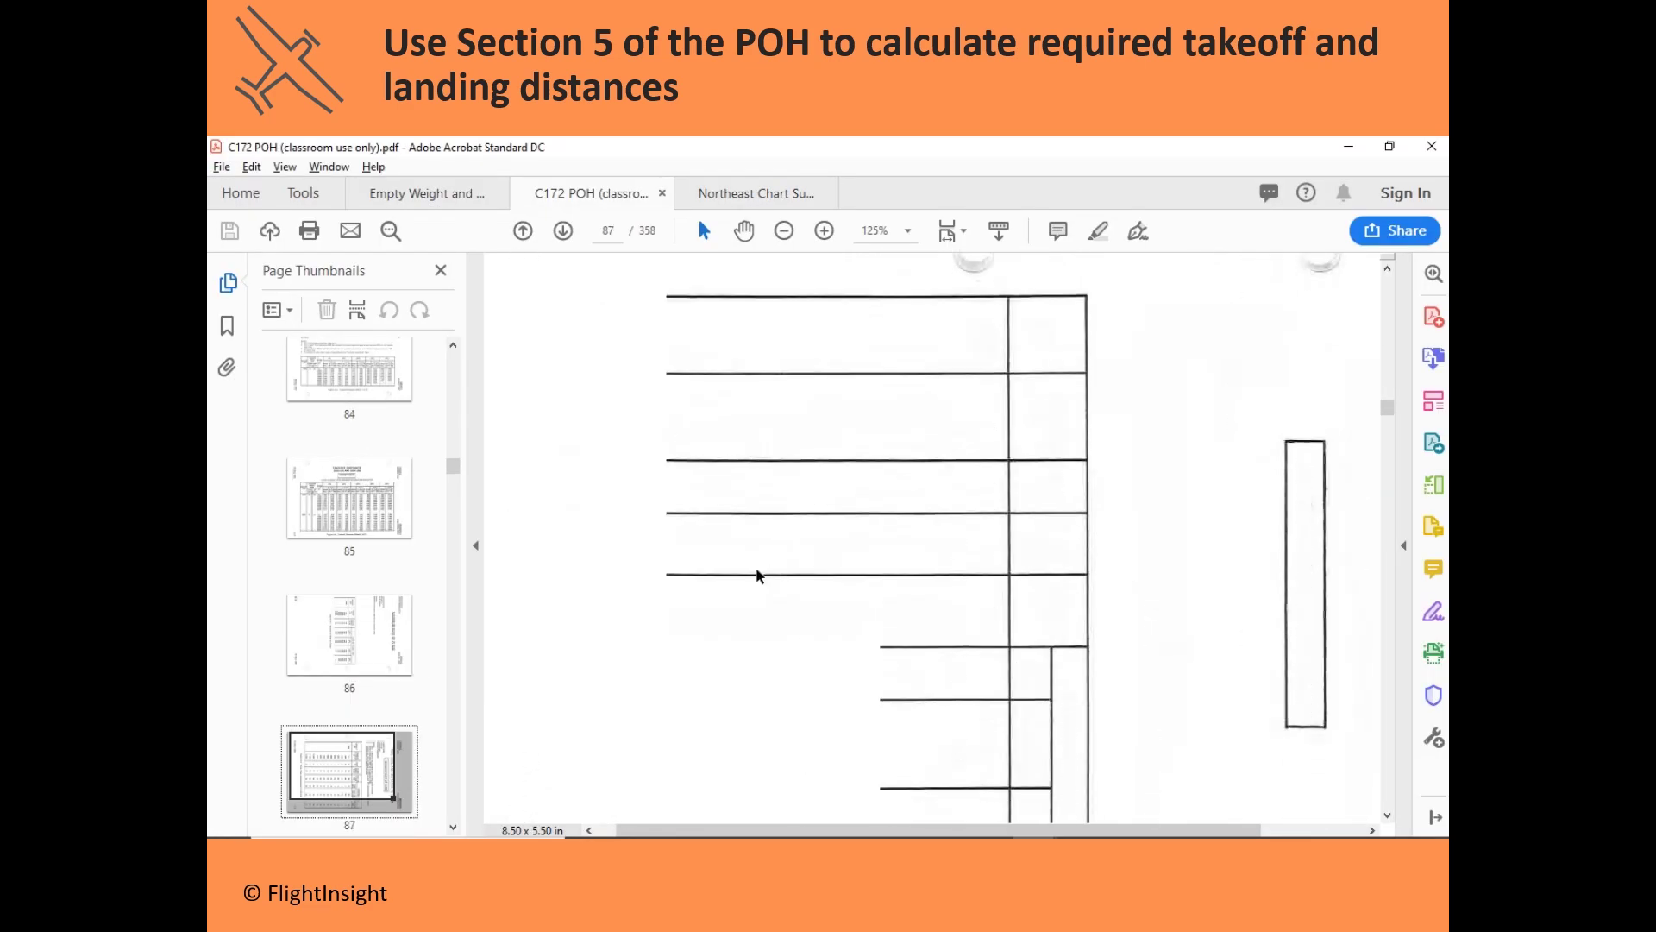
{"action": "scroll", "coordinate": [760, 576], "scroll_direction": "down", "scroll_amount": 15}
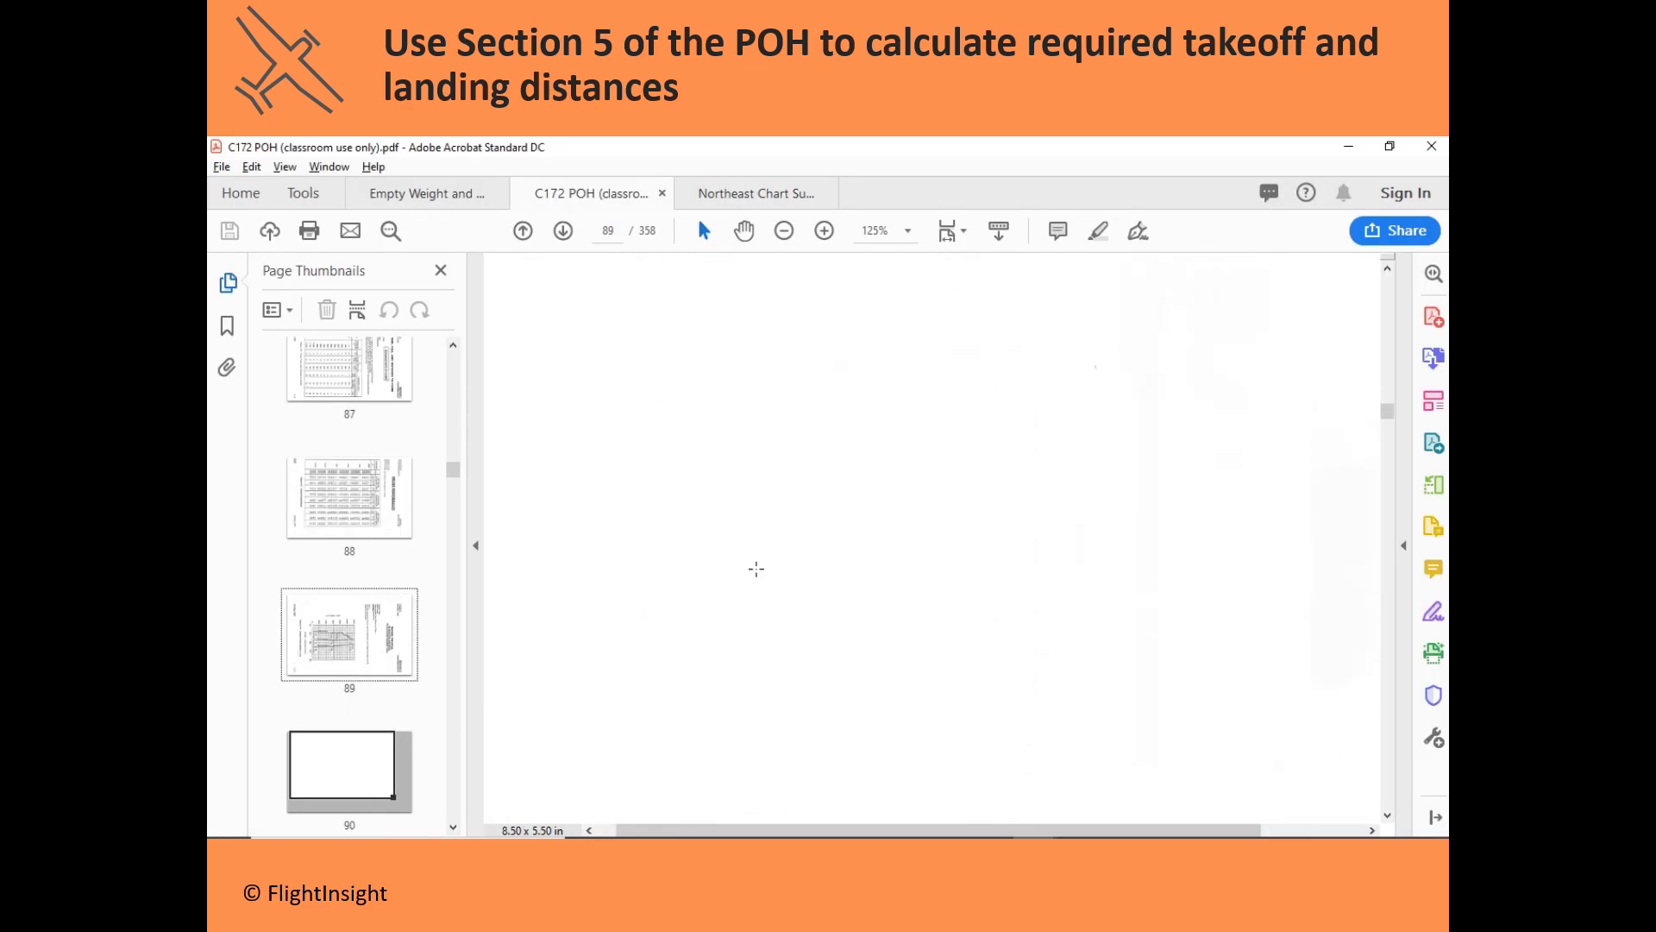
{"action": "scroll", "coordinate": [771, 427], "scroll_direction": "down", "scroll_amount": 12}
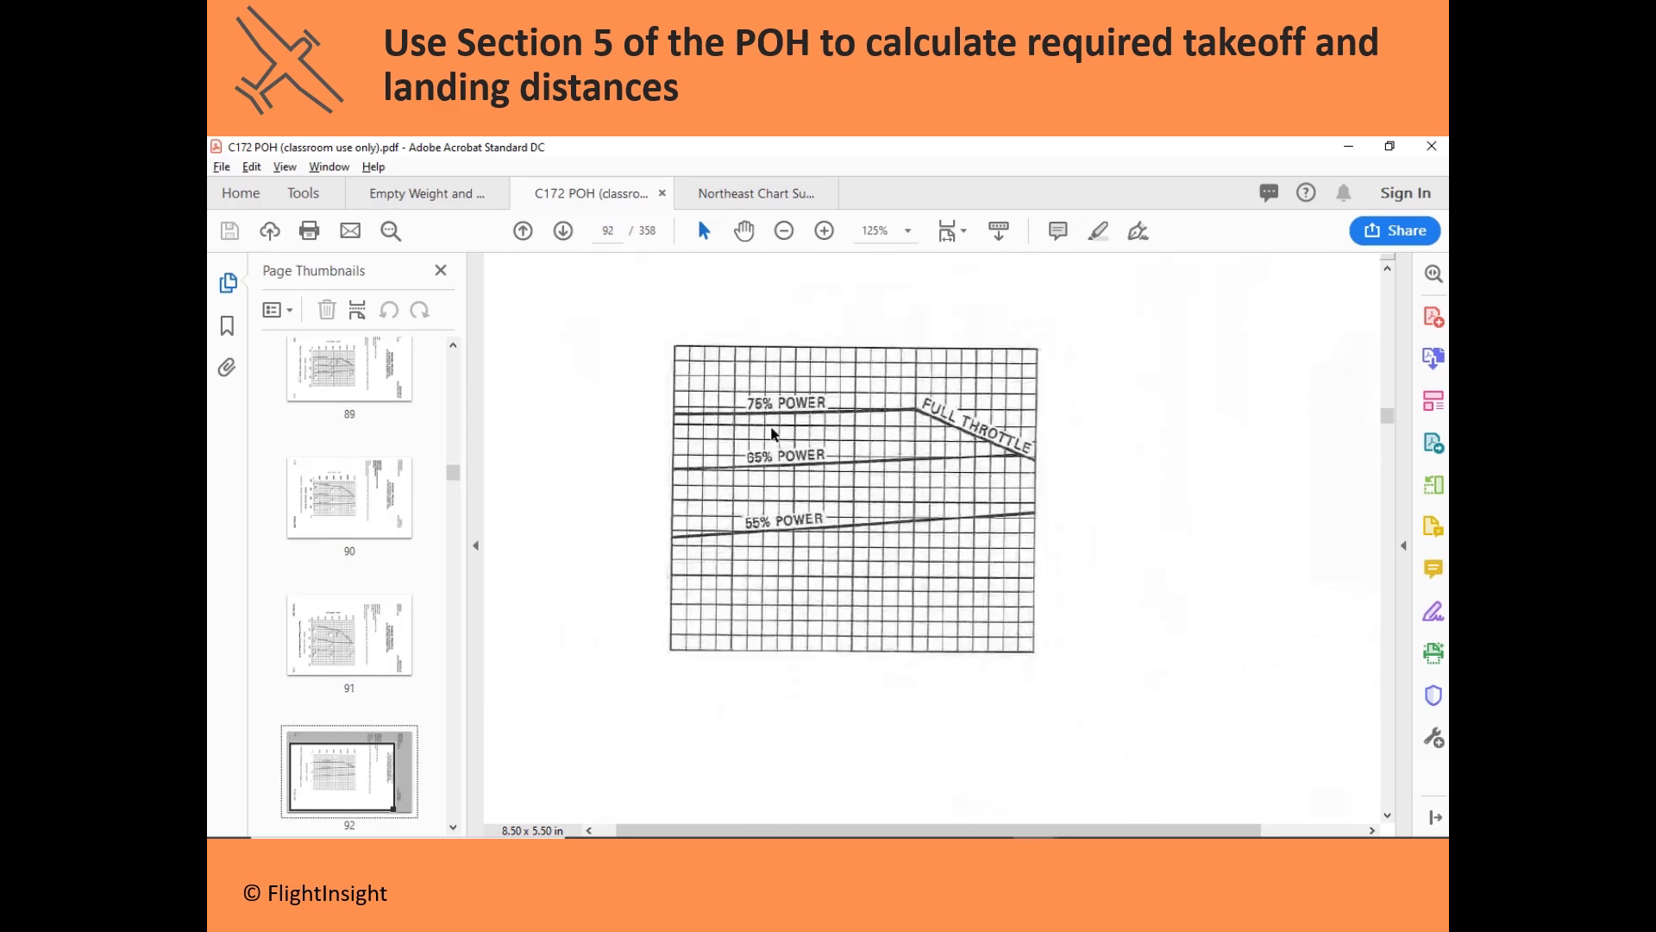
{"action": "scroll", "coordinate": [772, 431], "scroll_direction": "down", "scroll_amount": 12}
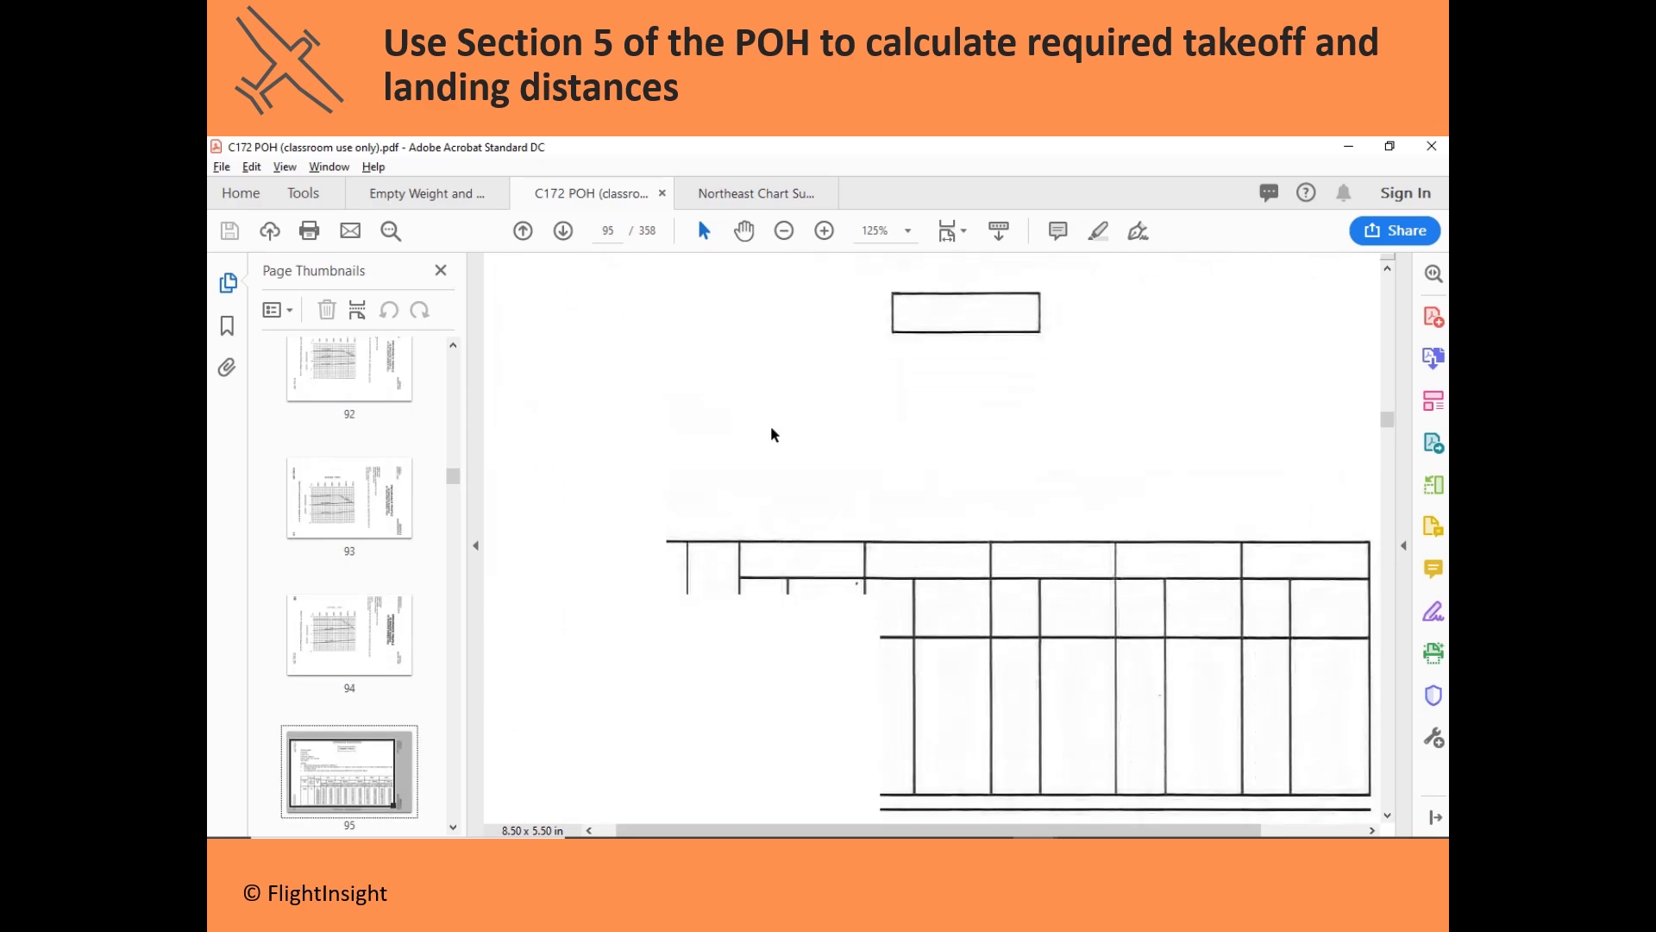
{"action": "scroll", "coordinate": [771, 427], "scroll_direction": "up", "scroll_amount": 1}
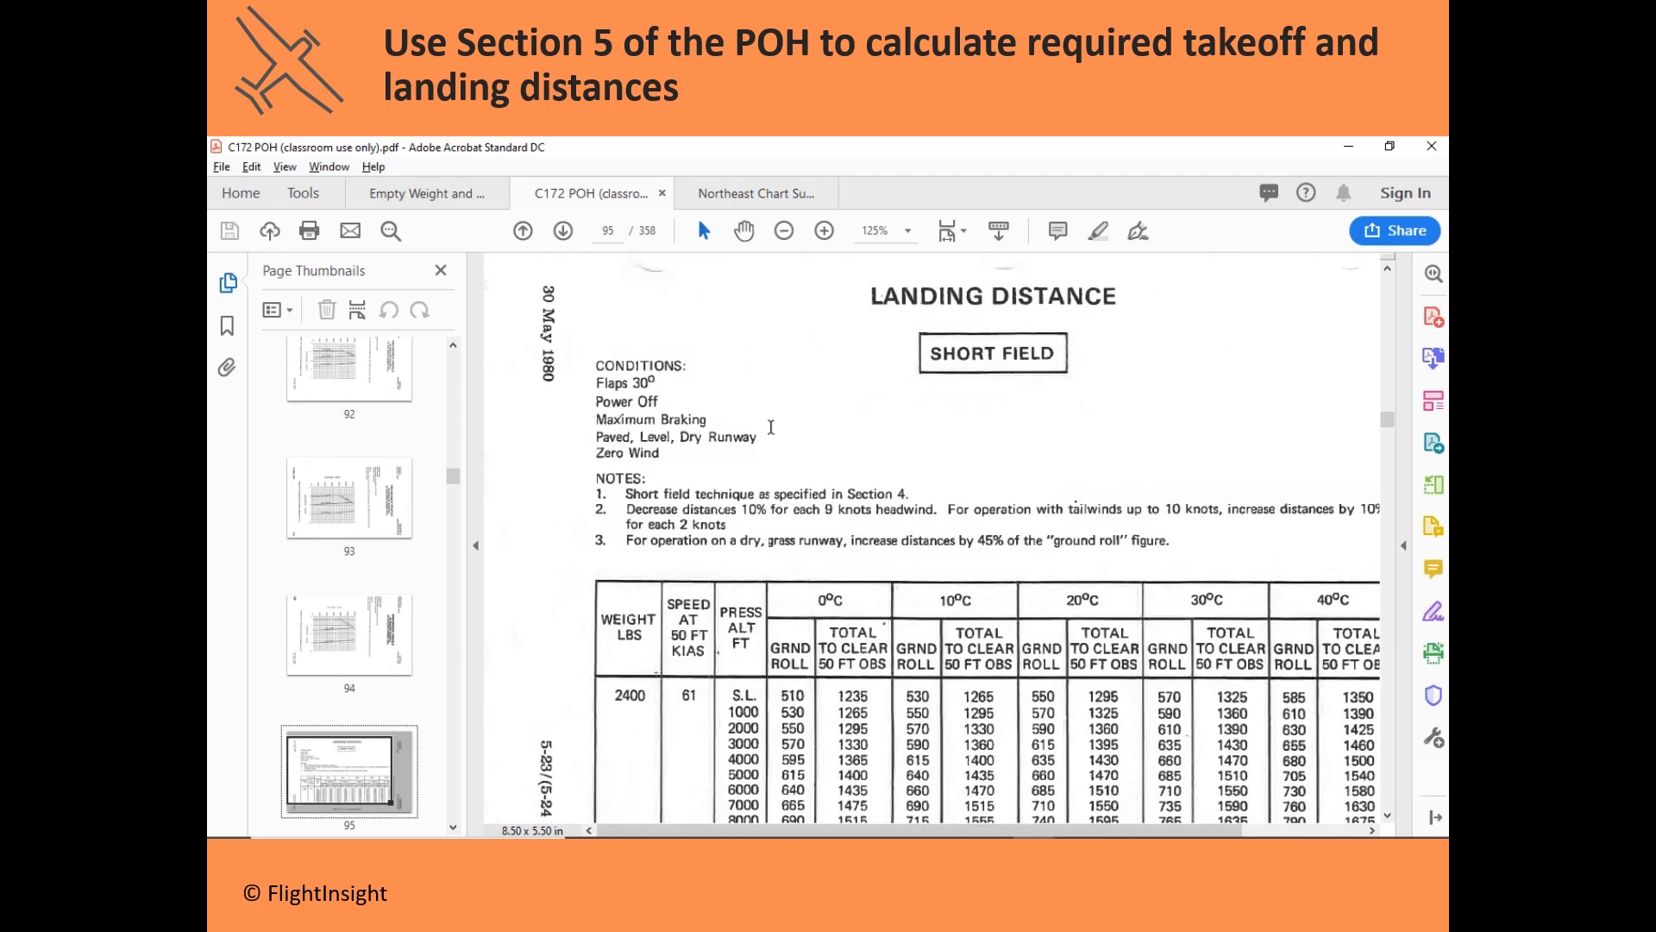
{"action": "key", "text": "alt+Tab"}
{"action": "key", "text": "alt+Tab"}
{"action": "scroll", "coordinate": [771, 427], "scroll_direction": "down", "scroll_amount": 1}
Return to the Excel navlog and check the airport information and the destination METAR.
{"action": "key", "text": "alt+Tab"}
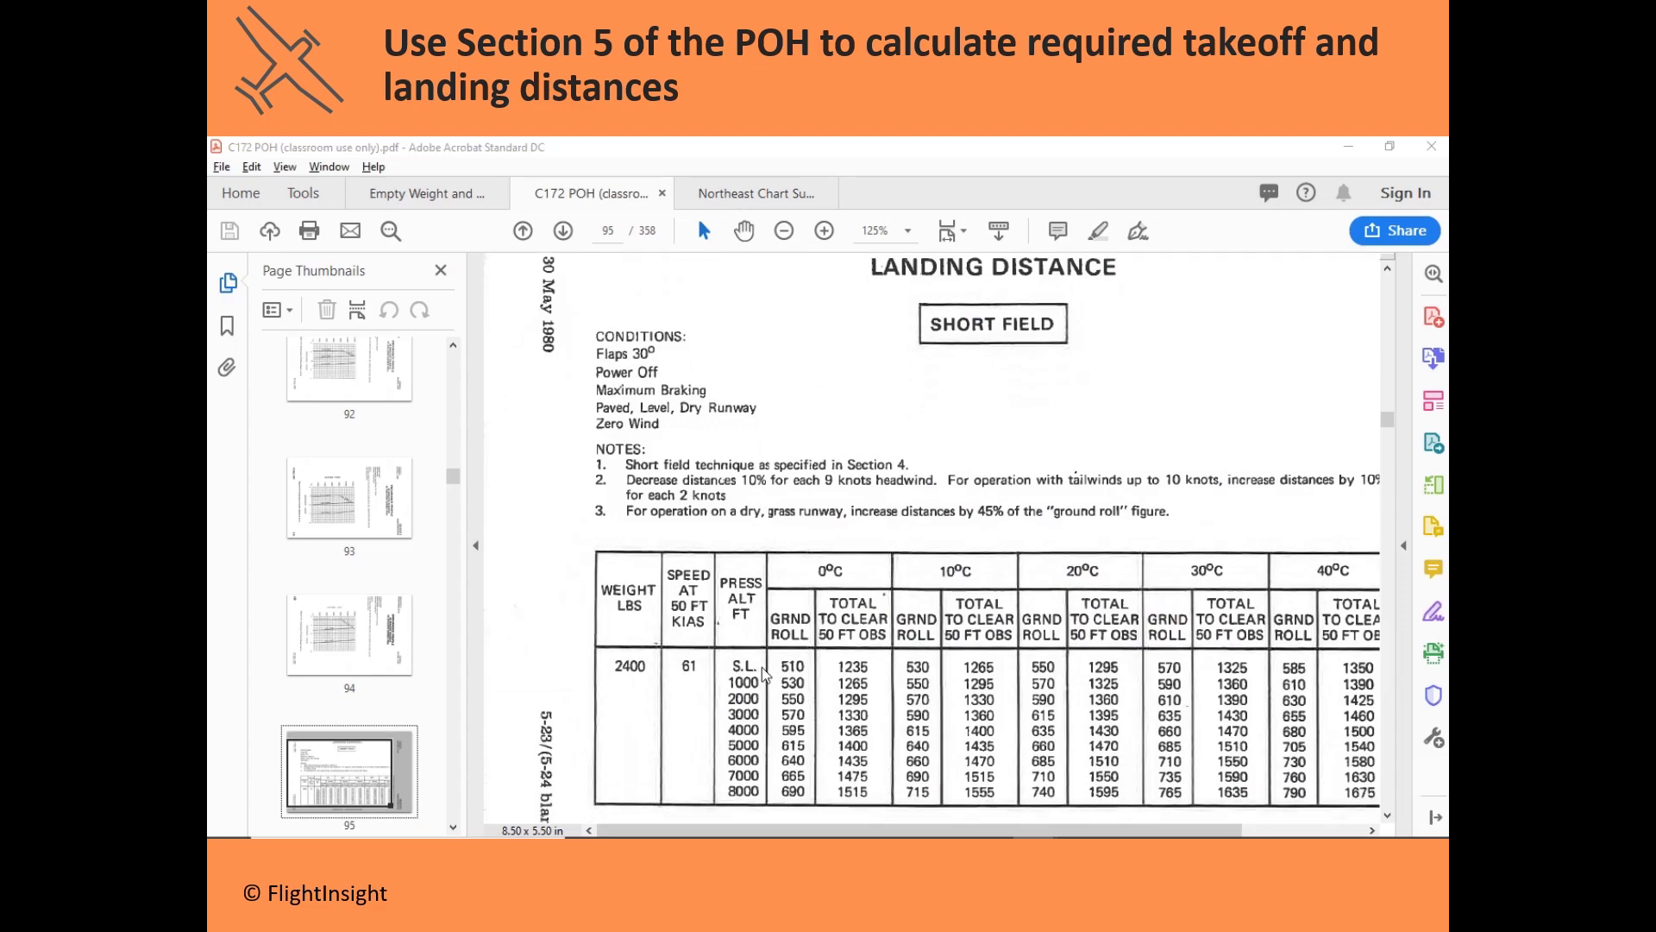
{"action": "scroll", "coordinate": [762, 667], "scroll_direction": "left", "scroll_amount": 10}
{"action": "scroll", "coordinate": [761, 667], "scroll_direction": "up", "scroll_amount": 3}
{"action": "scroll", "coordinate": [762, 666], "scroll_direction": "left", "scroll_amount": 5}
{"action": "scroll", "coordinate": [761, 667], "scroll_direction": "right", "scroll_amount": 2}
{"action": "scroll", "coordinate": [762, 667], "scroll_direction": "down", "scroll_amount": 1}
{"action": "left_click", "coordinate": [1165, 714]}
{"action": "scroll", "coordinate": [1150, 607], "scroll_direction": "up", "scroll_amount": 3}
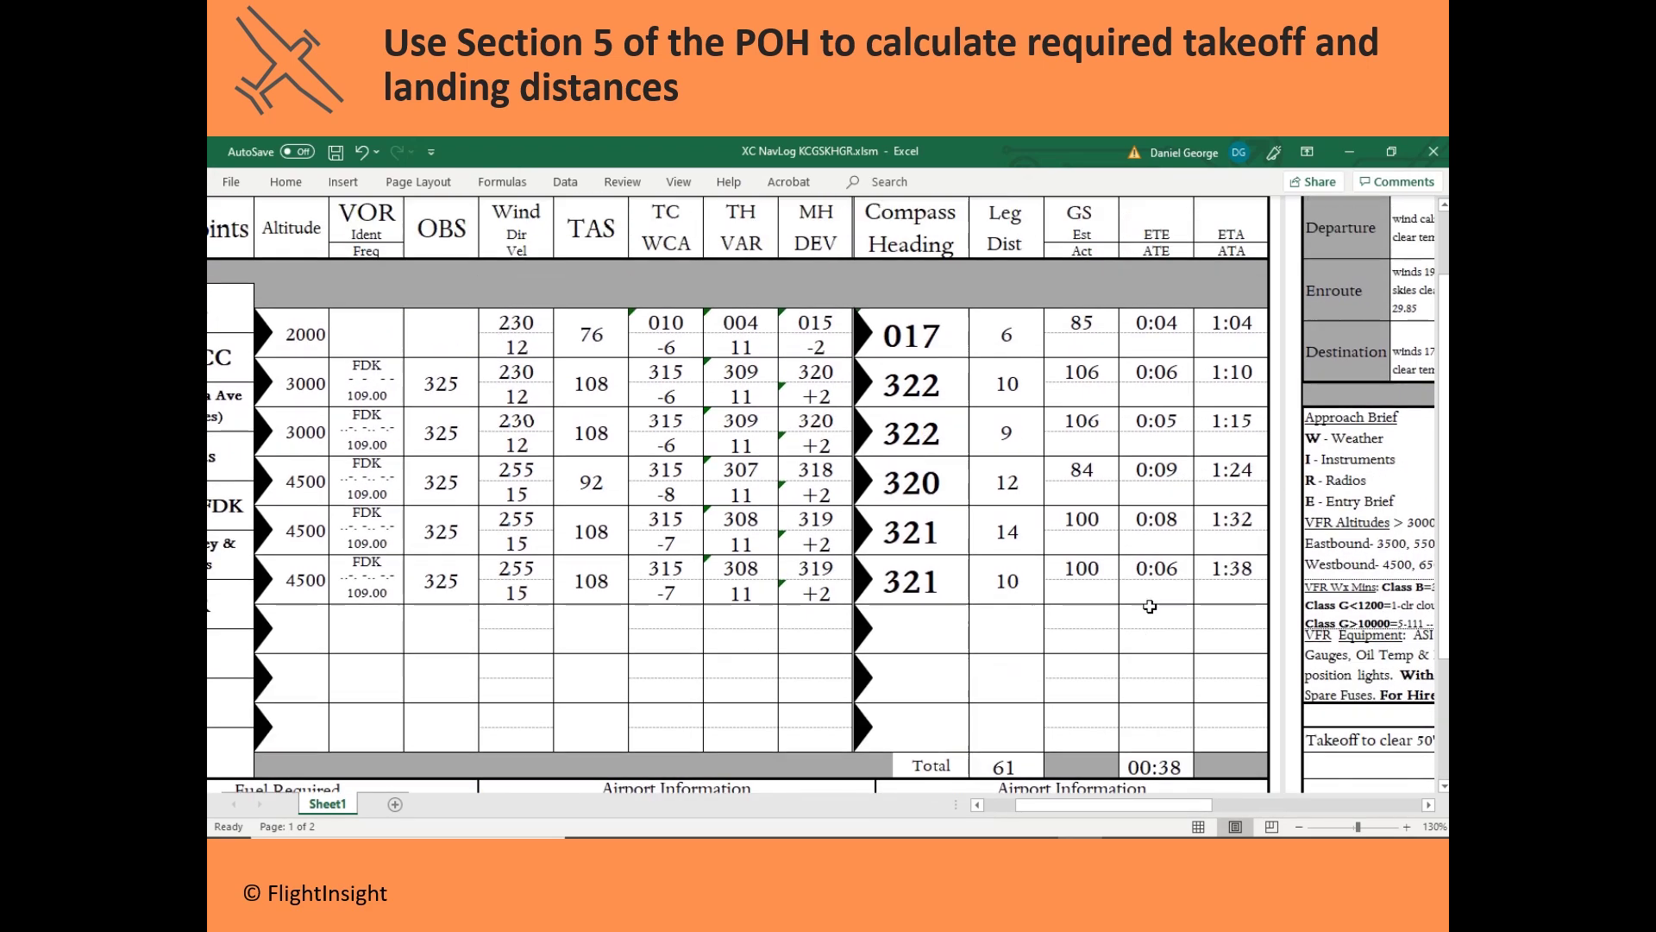
{"action": "scroll", "coordinate": [1150, 606], "scroll_direction": "right", "scroll_amount": 5}
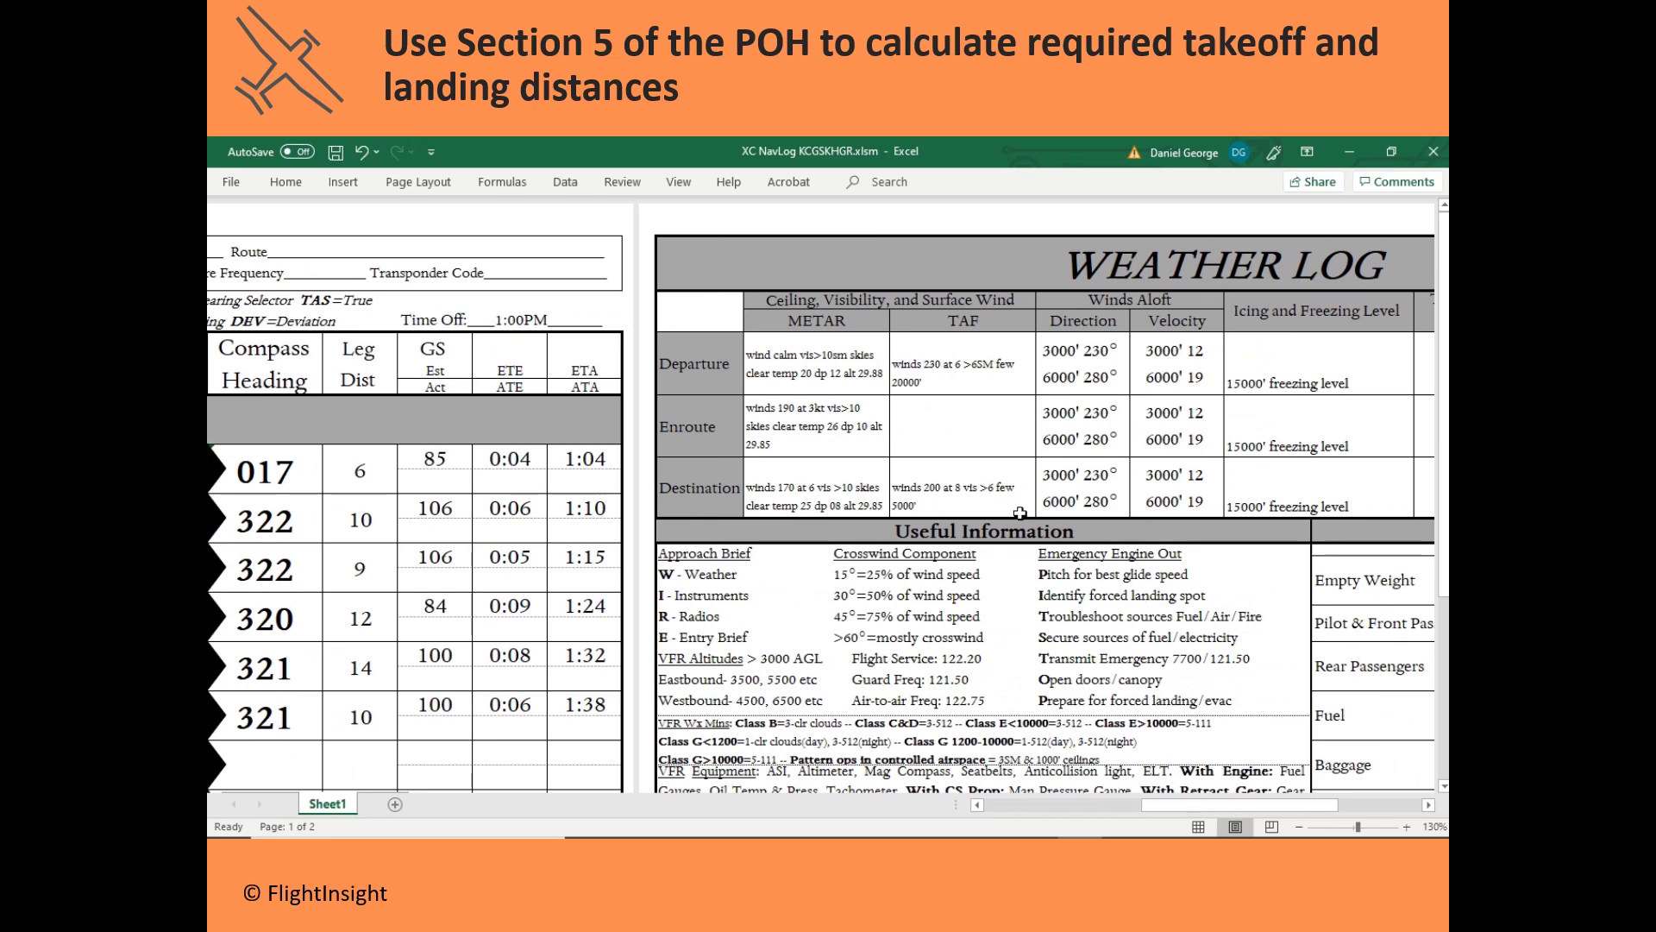
Calculate the destination pressure altitude in Calculator: subtract 29.85 from 29.92, multiply by 1000 and add 703.
{"action": "key", "text": "alt+Tab"}
{"action": "key", "text": "alt+Tab"}
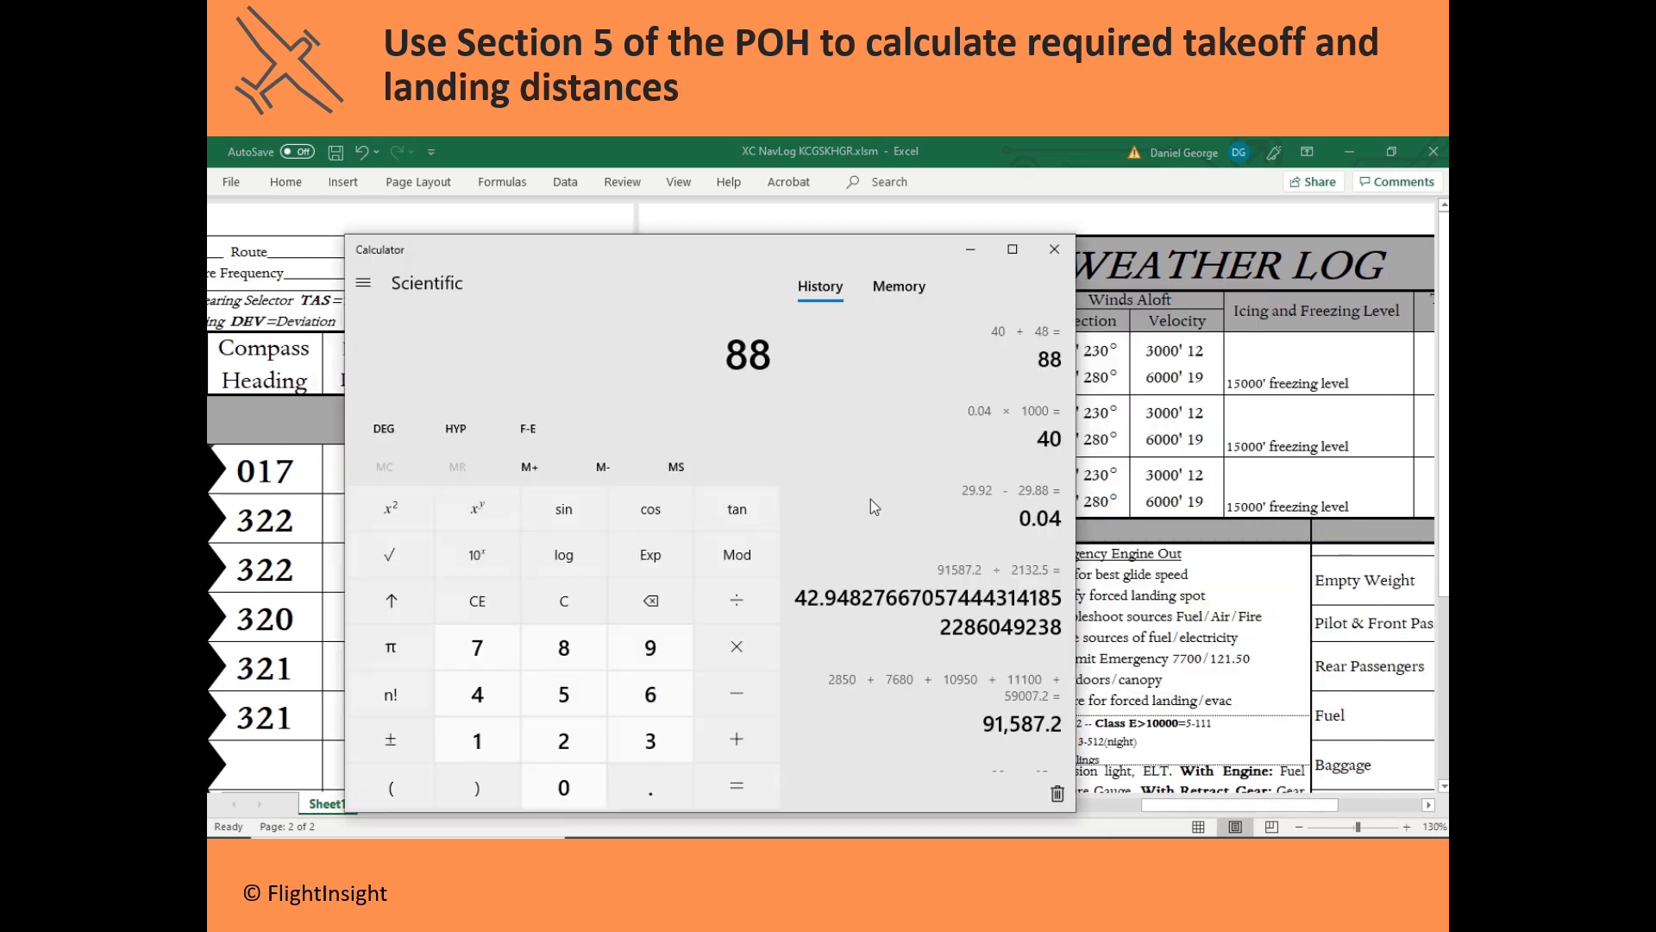
{"action": "left_click", "coordinate": [567, 621]}
{"action": "type", "text": "29.92"}
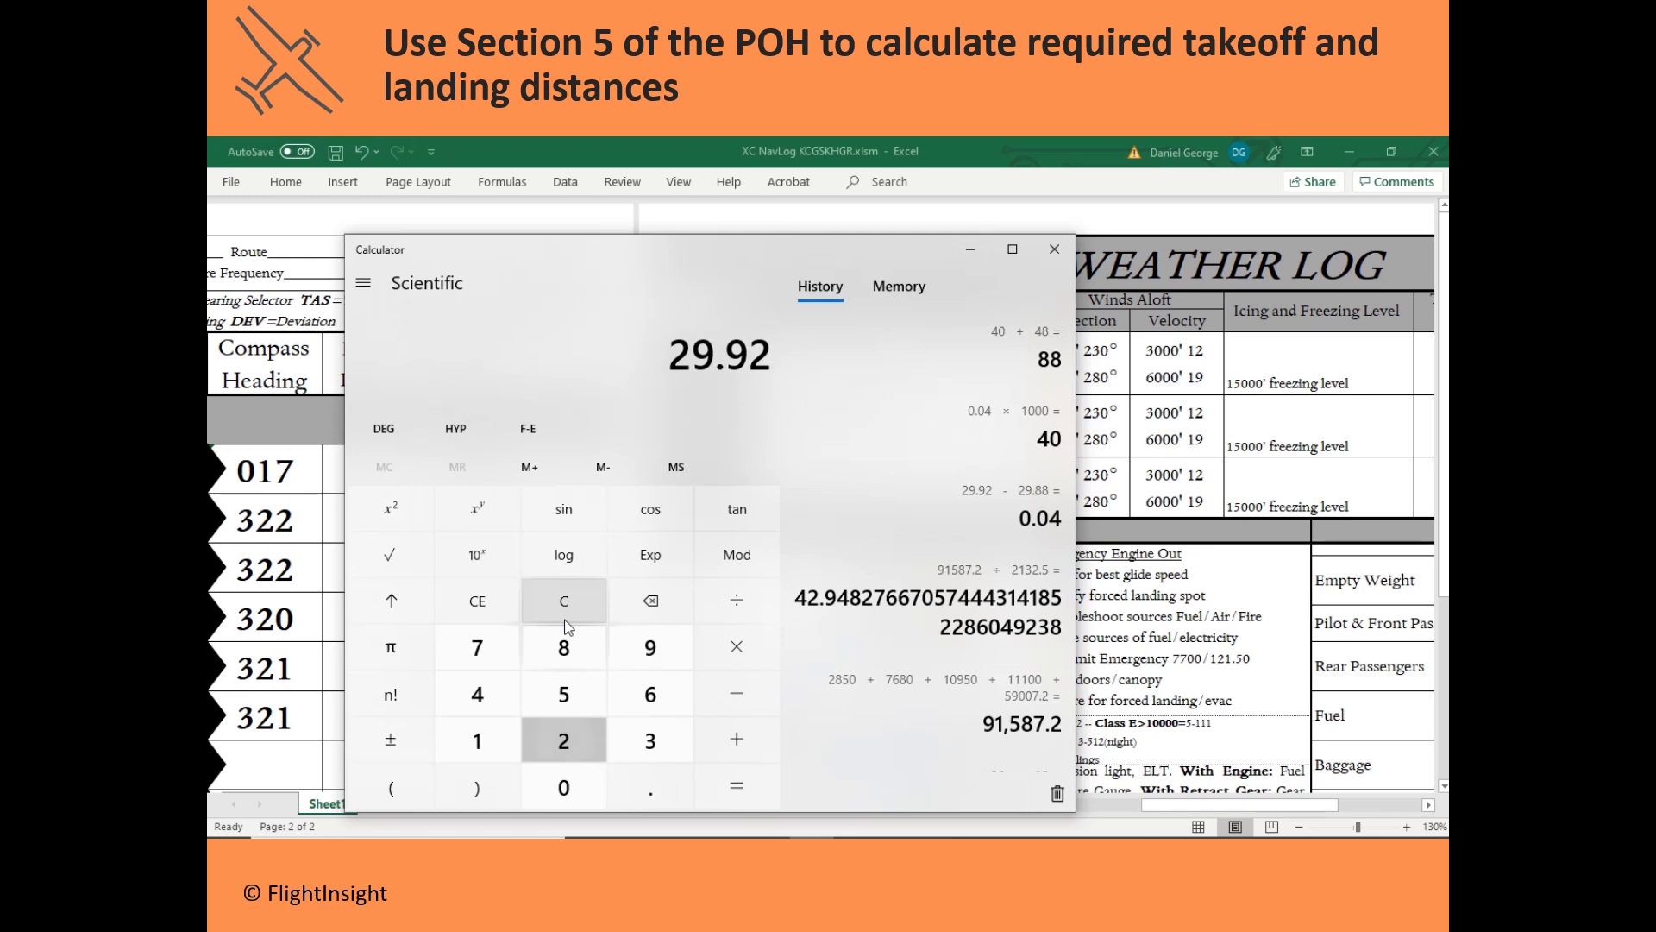
{"action": "key", "text": "minus"}
{"action": "type", "text": "29.85"}
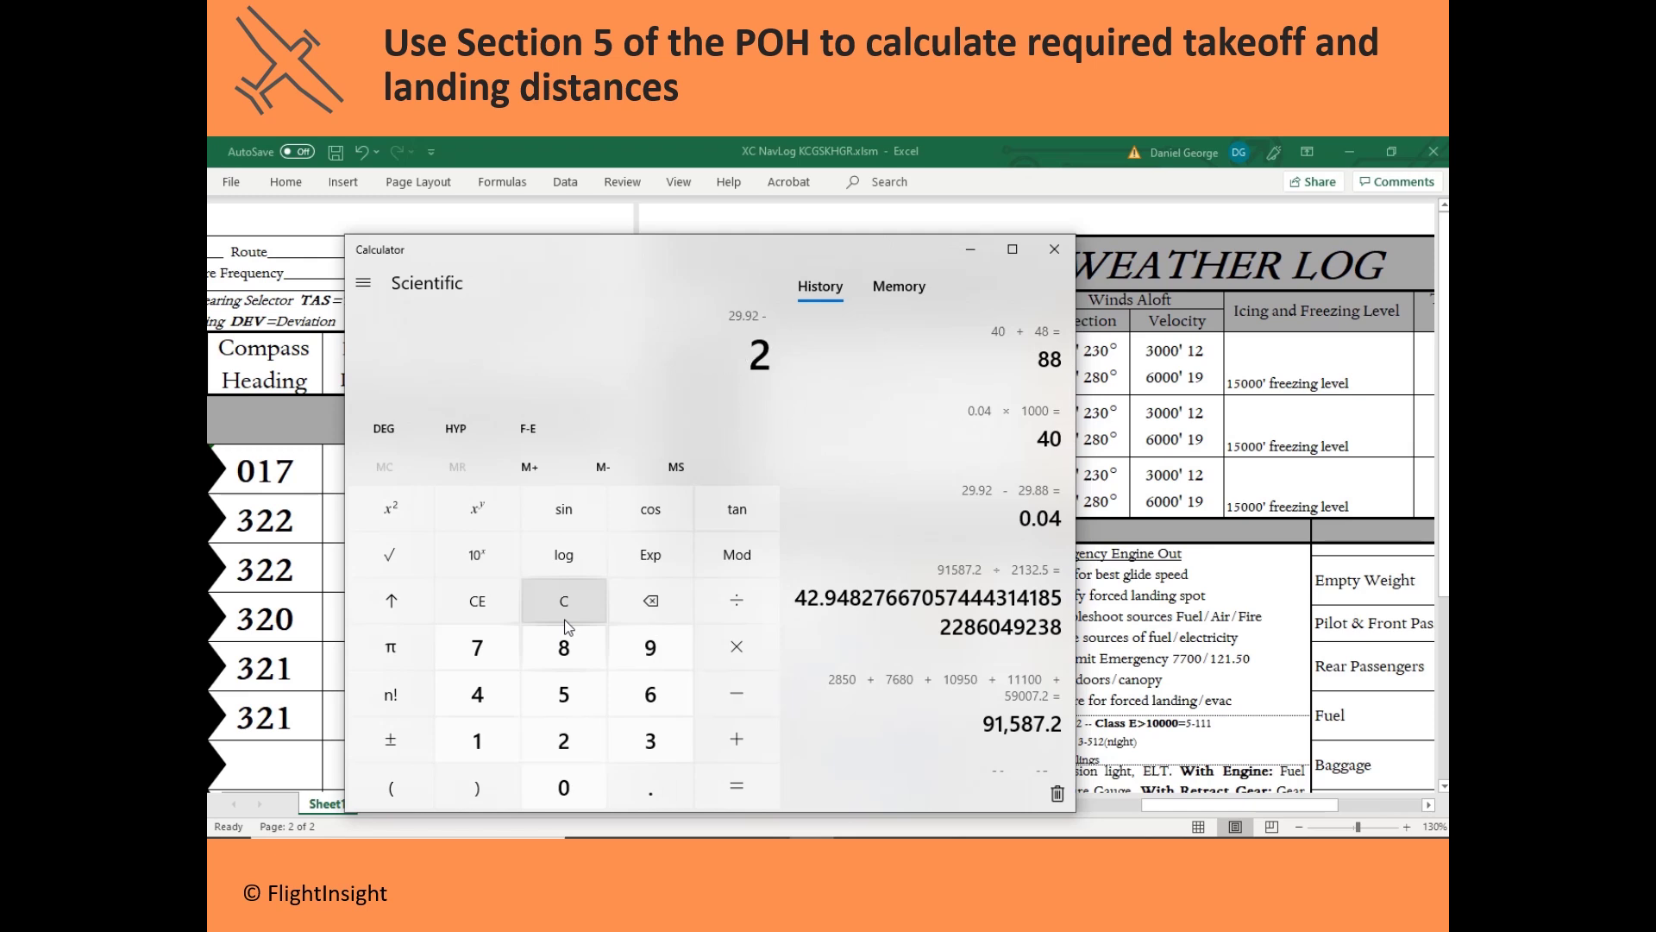
{"action": "key", "text": "Return"}
{"action": "key", "text": "asterisk"}
{"action": "type", "text": "1000"}
{"action": "key", "text": "Return"}
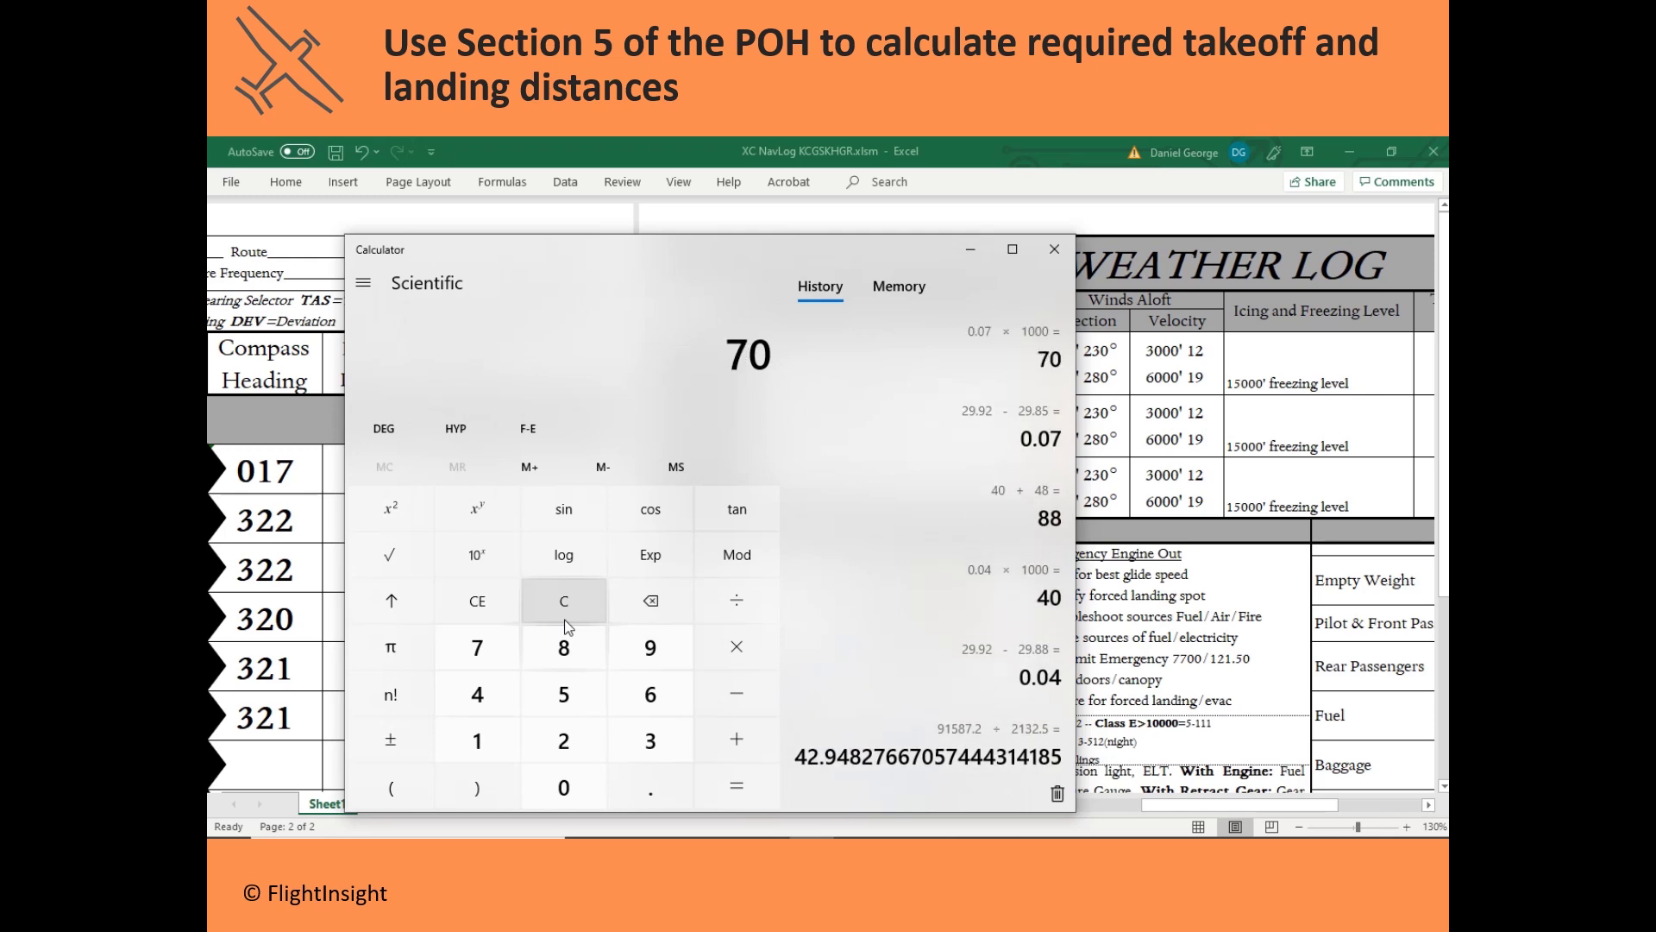
{"action": "type", "text": "703"}
{"action": "key", "text": "Return"}
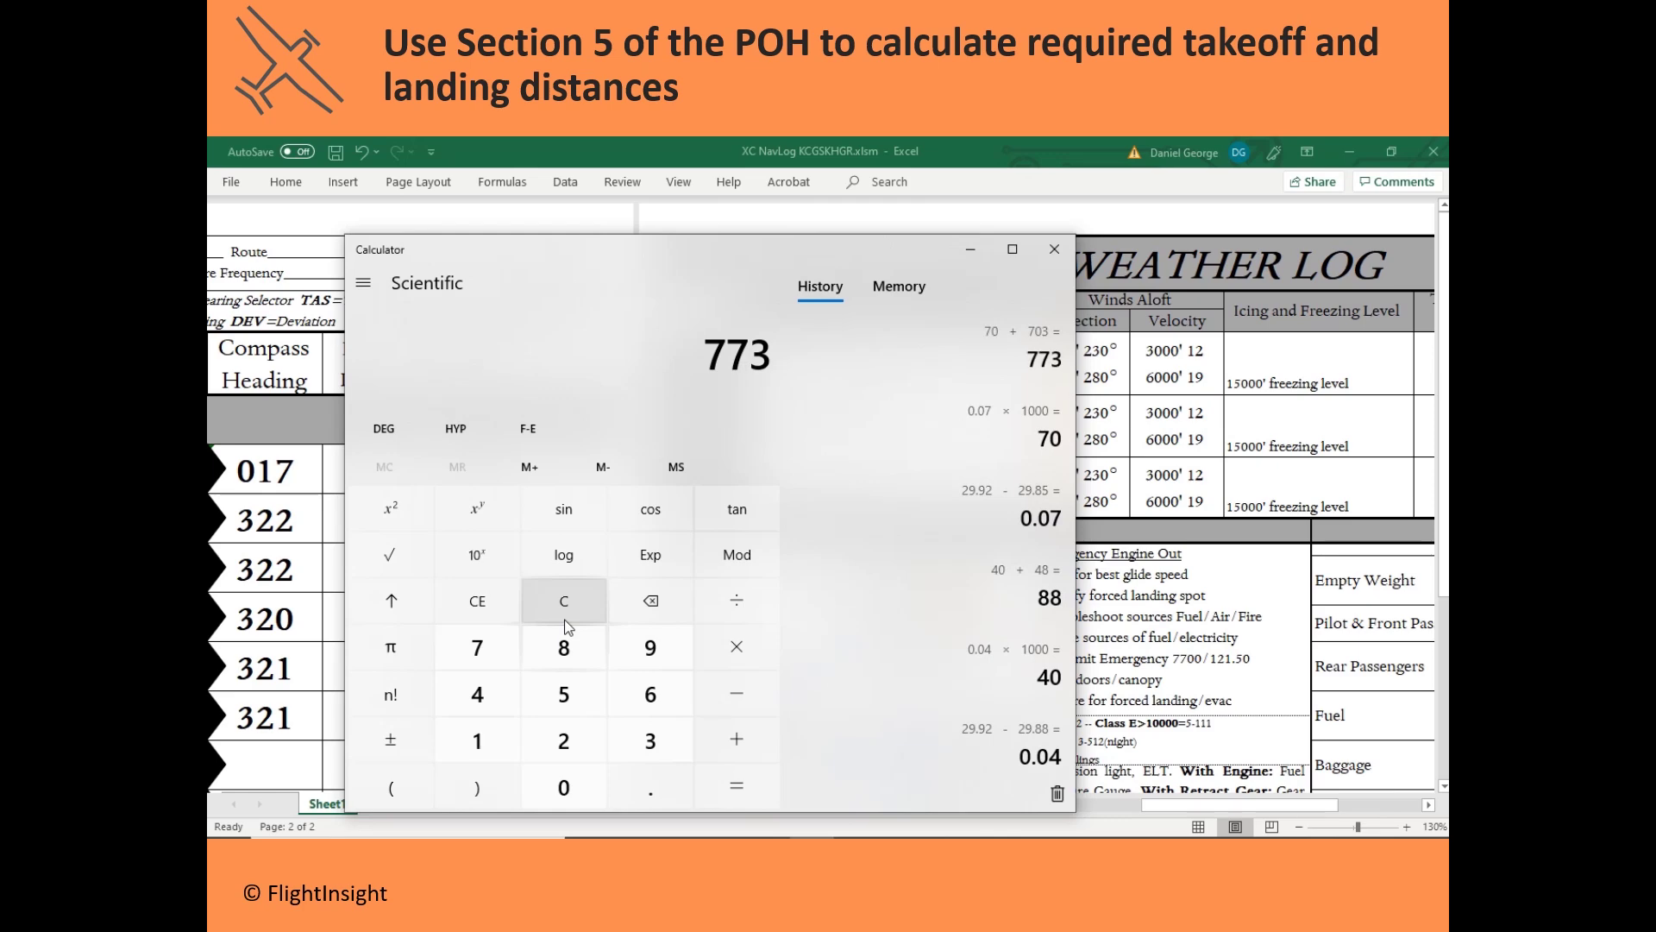
Switch to the C172 POH in Acrobat and locate the 1000 ft pressure altitude row in the short-field Landing Distance table.
{"action": "key", "text": "alt+Tab"}
{"action": "key", "text": "alt+Tab"}
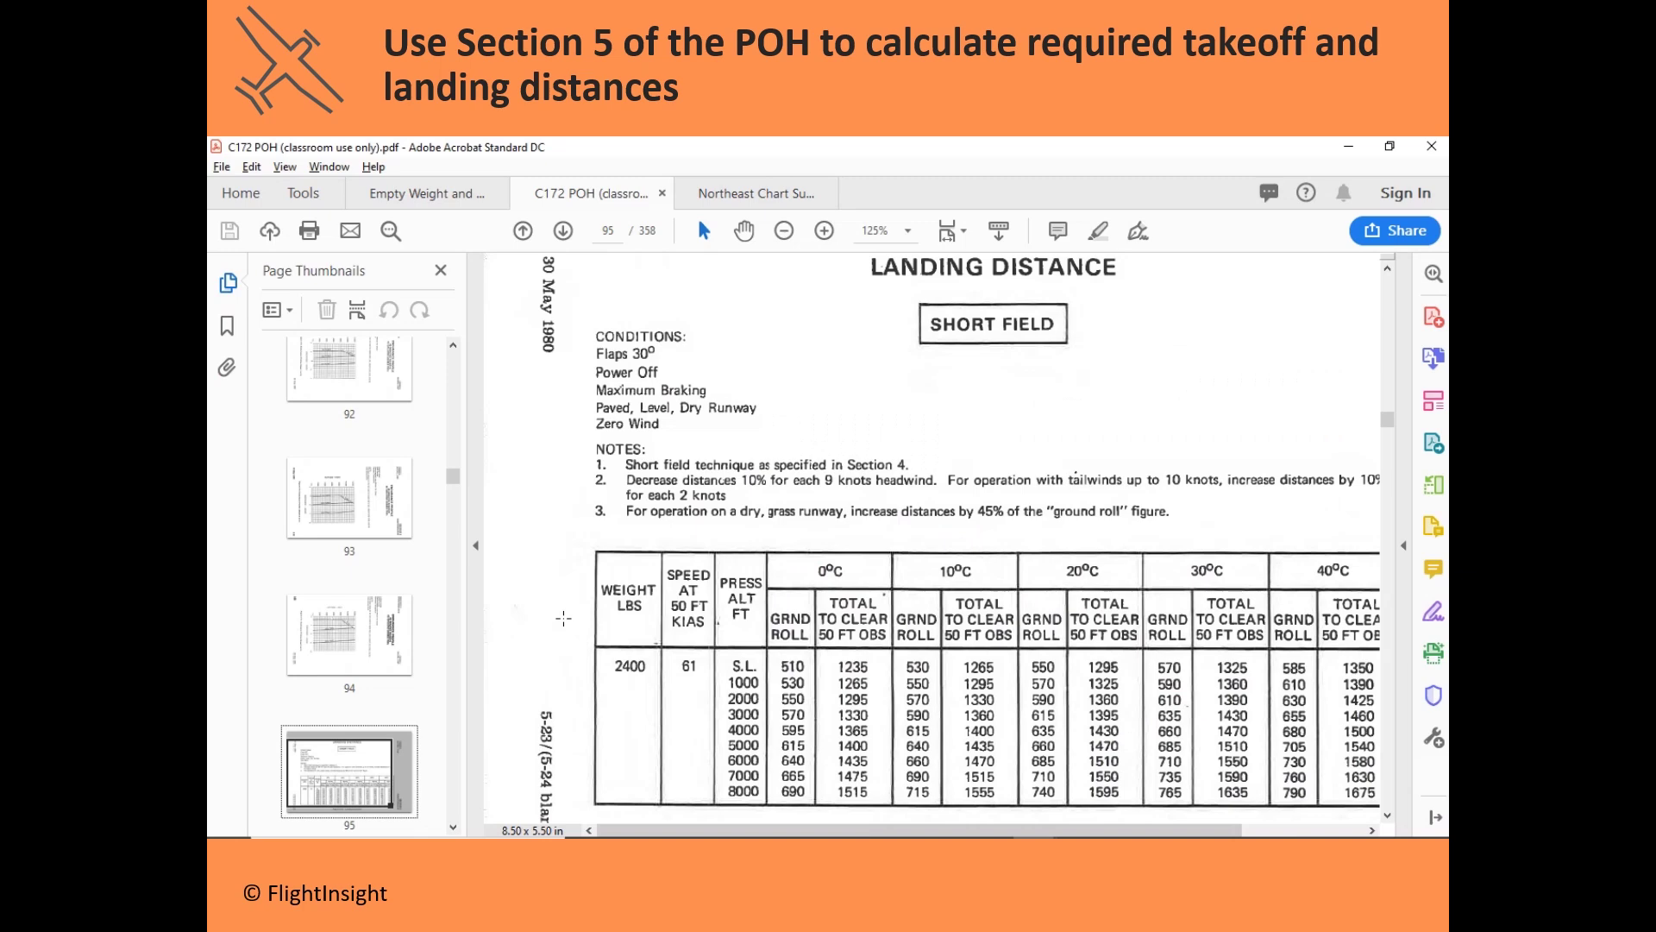
{"action": "left_click_drag", "start_coordinate": [740, 683], "coordinate": [749, 695]}
{"action": "left_click", "coordinate": [749, 684]}
{"action": "scroll", "coordinate": [624, 666], "scroll_direction": "down", "scroll_amount": 1}
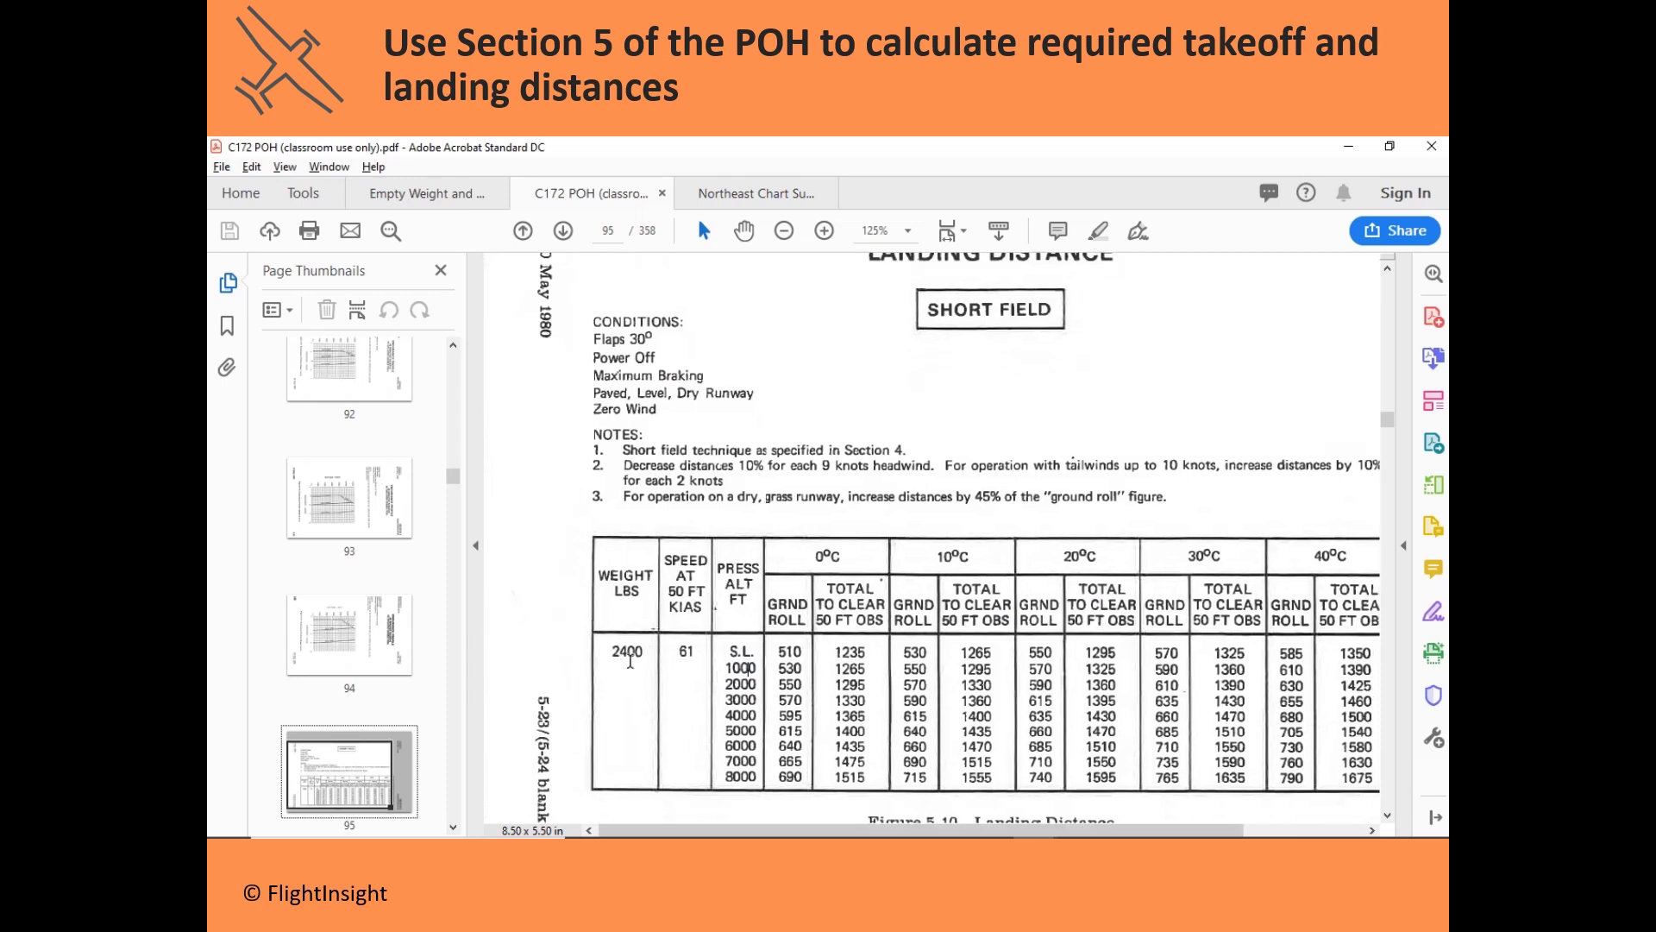
{"action": "scroll", "coordinate": [624, 666], "scroll_direction": "down", "scroll_amount": 2}
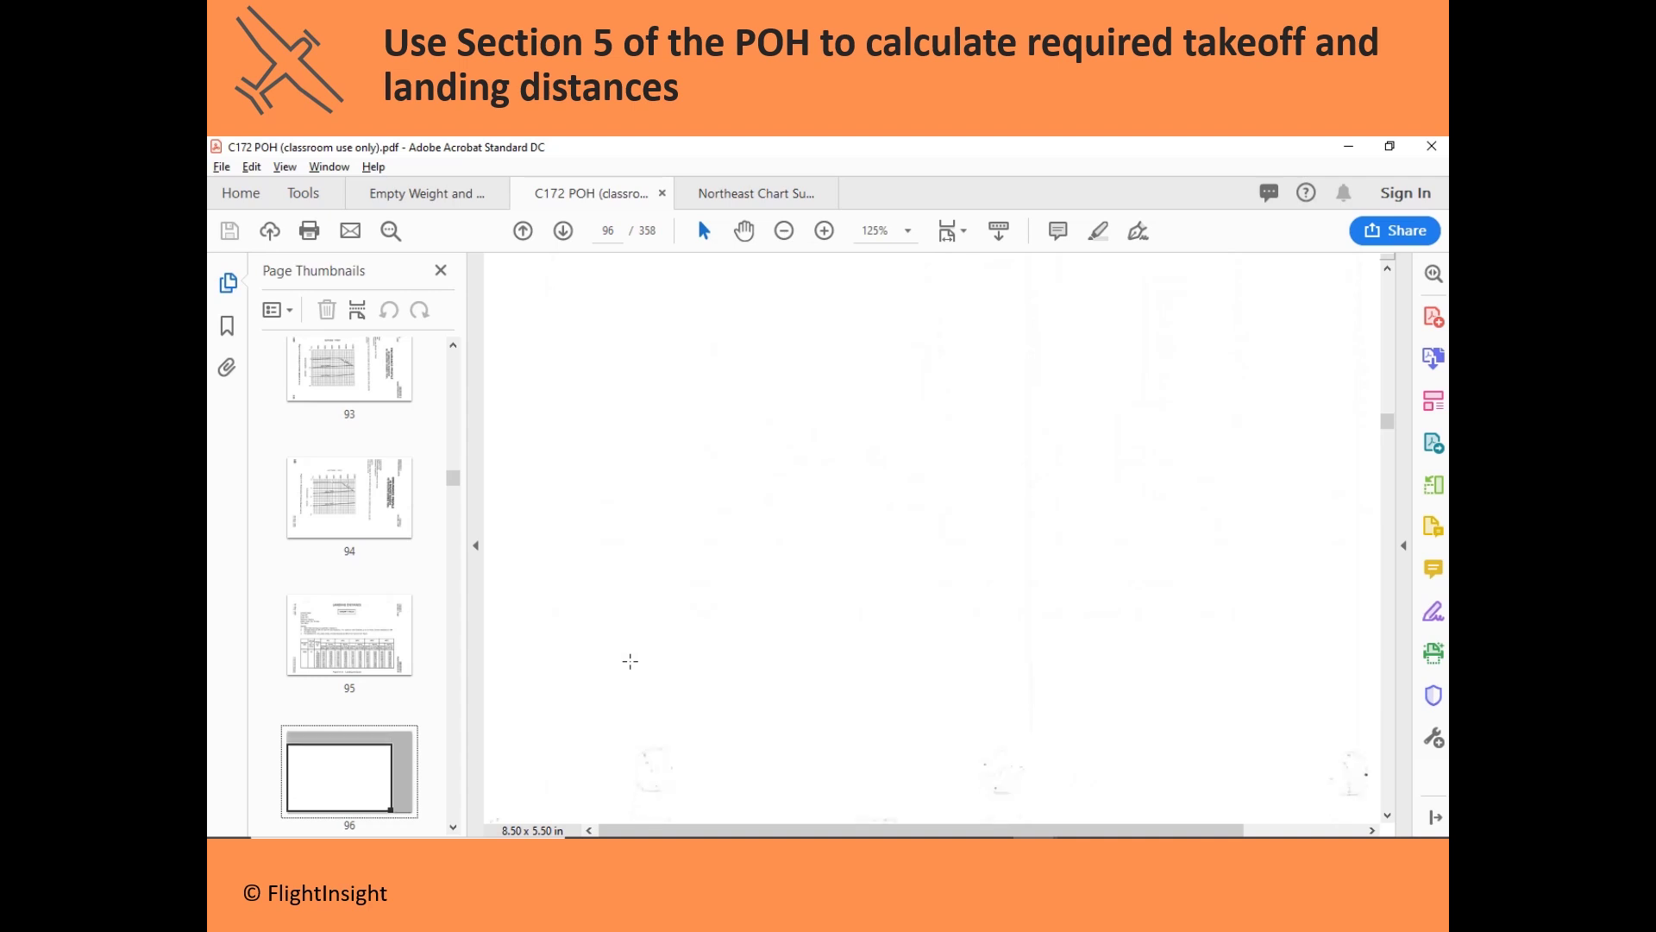
{"action": "scroll", "coordinate": [631, 661], "scroll_direction": "up", "scroll_amount": 3}
{"action": "scroll", "coordinate": [631, 660], "scroll_direction": "down", "scroll_amount": 1}
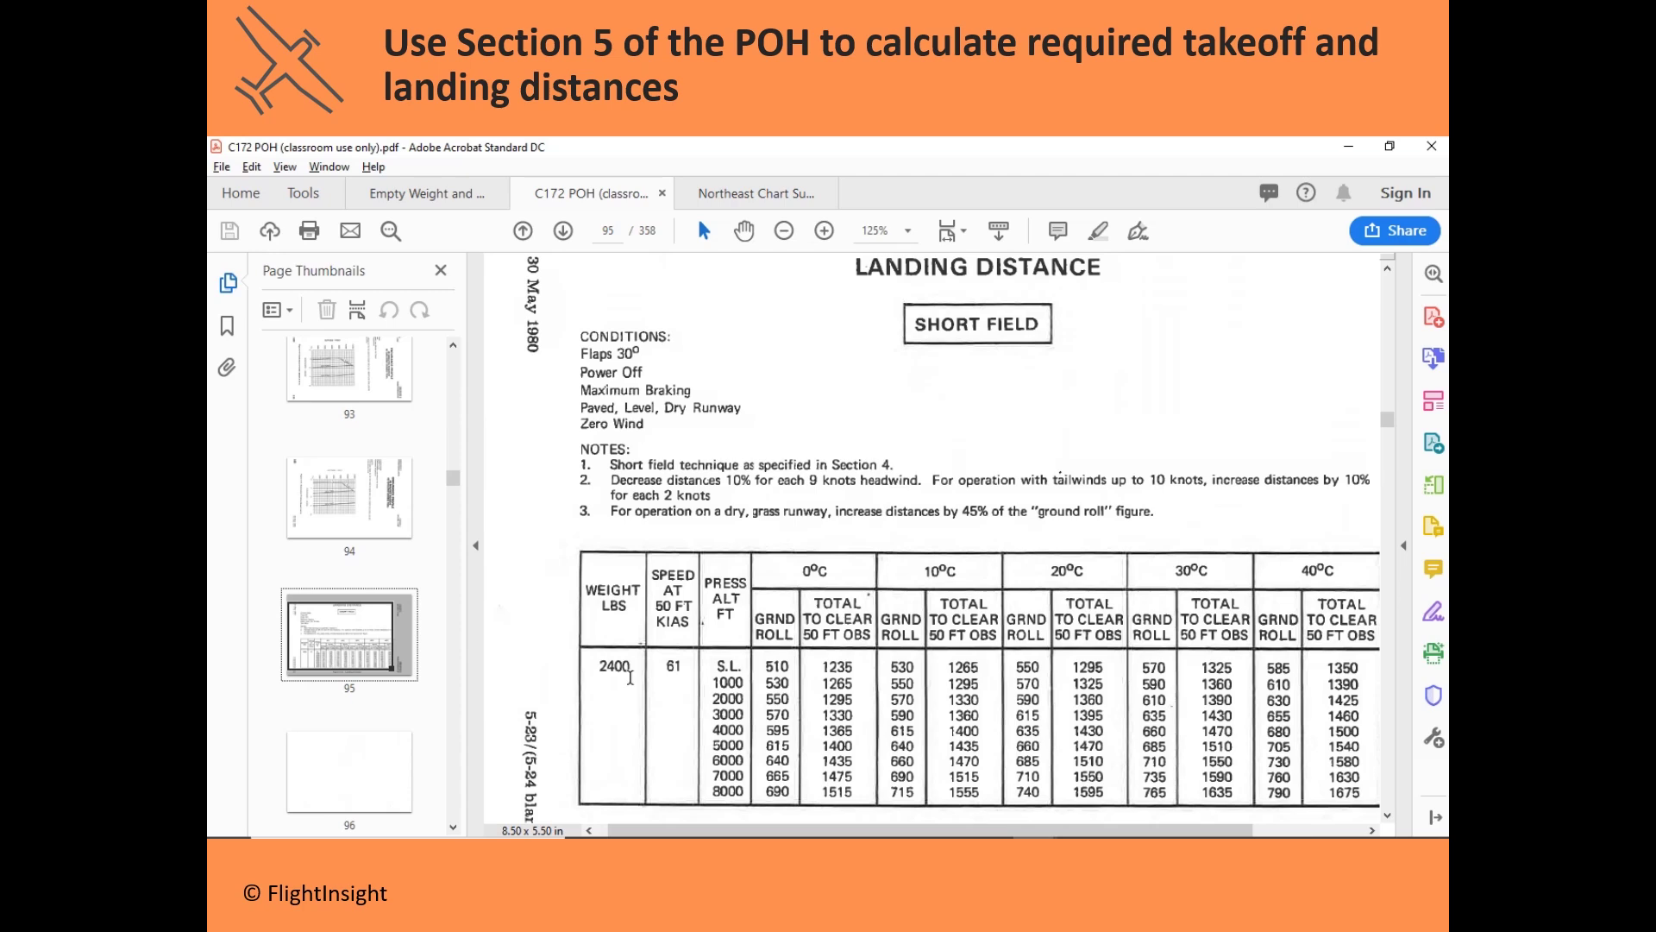
{"action": "left_click_drag", "start_coordinate": [728, 686], "coordinate": [793, 694]}
Check the destination METAR in the Excel navlog and highlight the POH's 20°C total distance to clear 50 ft at 1000 ft.
{"action": "key", "text": "alt+Tab"}
{"action": "key", "text": "alt+Tab"}
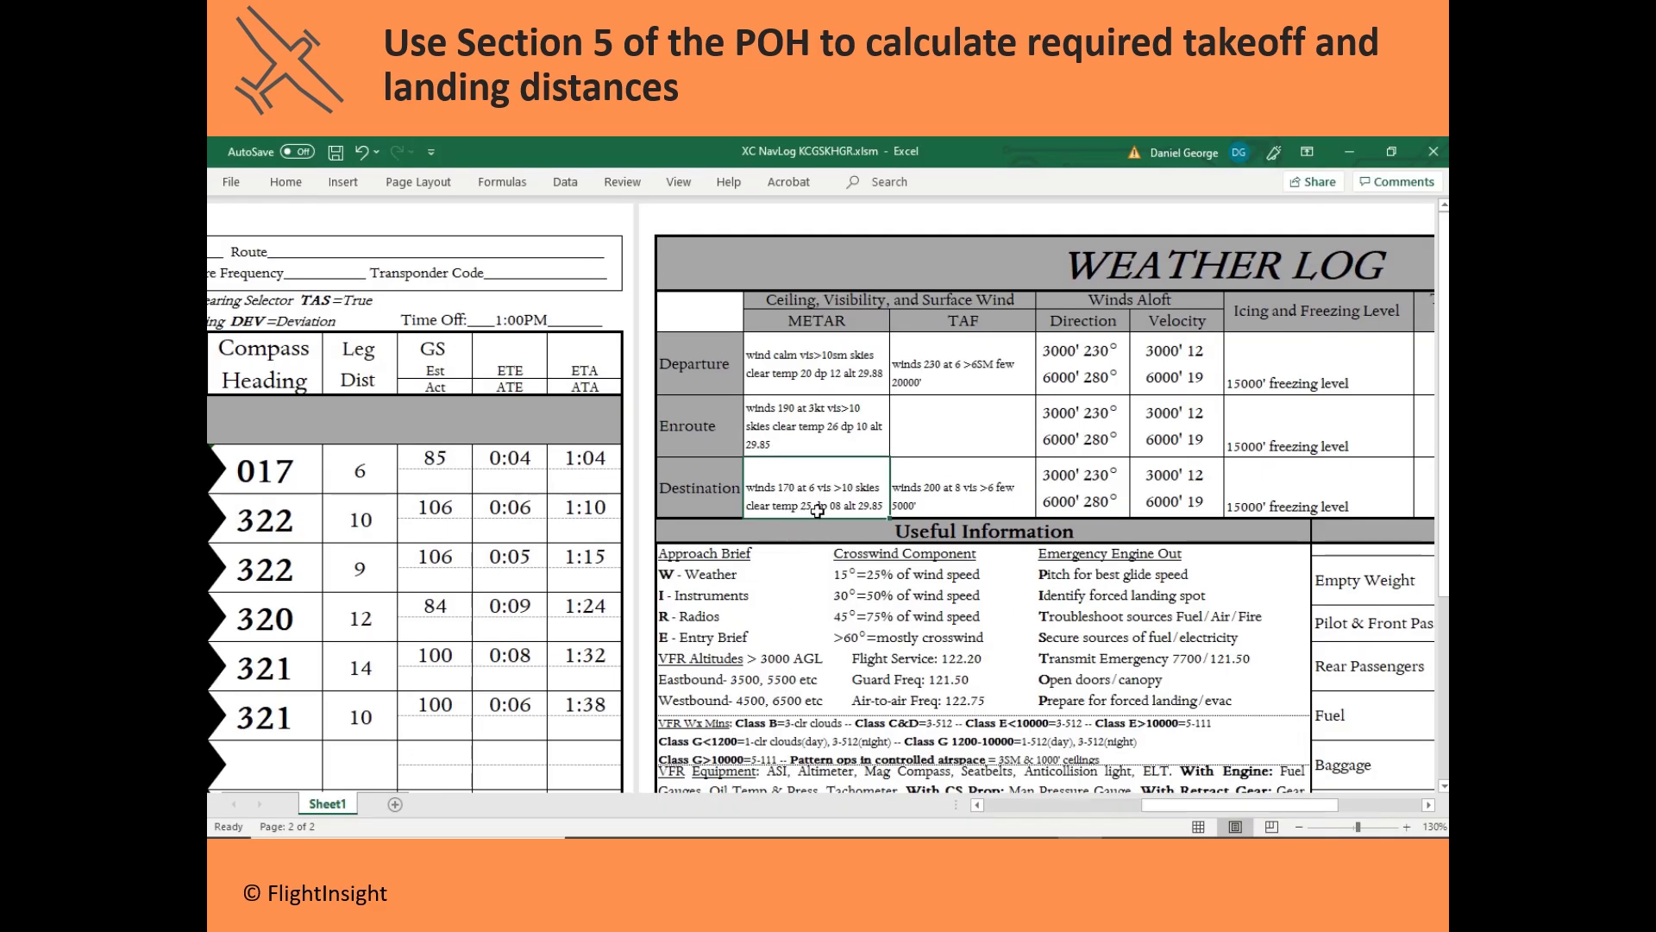
{"action": "key", "text": "alt+Tab"}
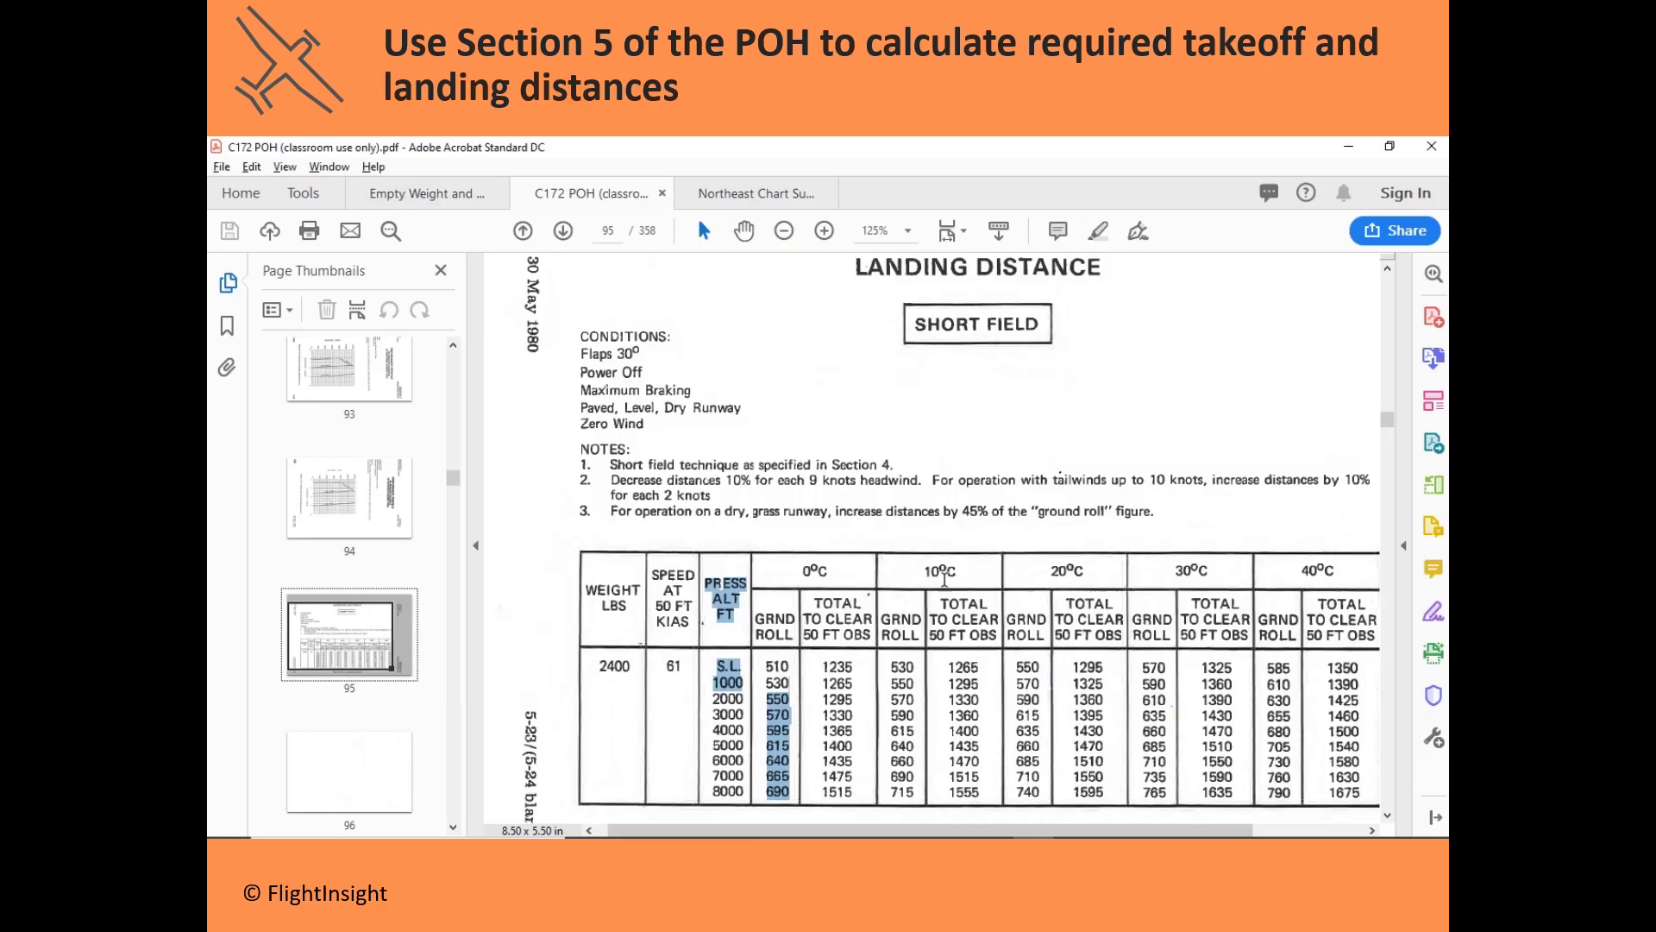
{"action": "left_click", "coordinate": [1225, 679]}
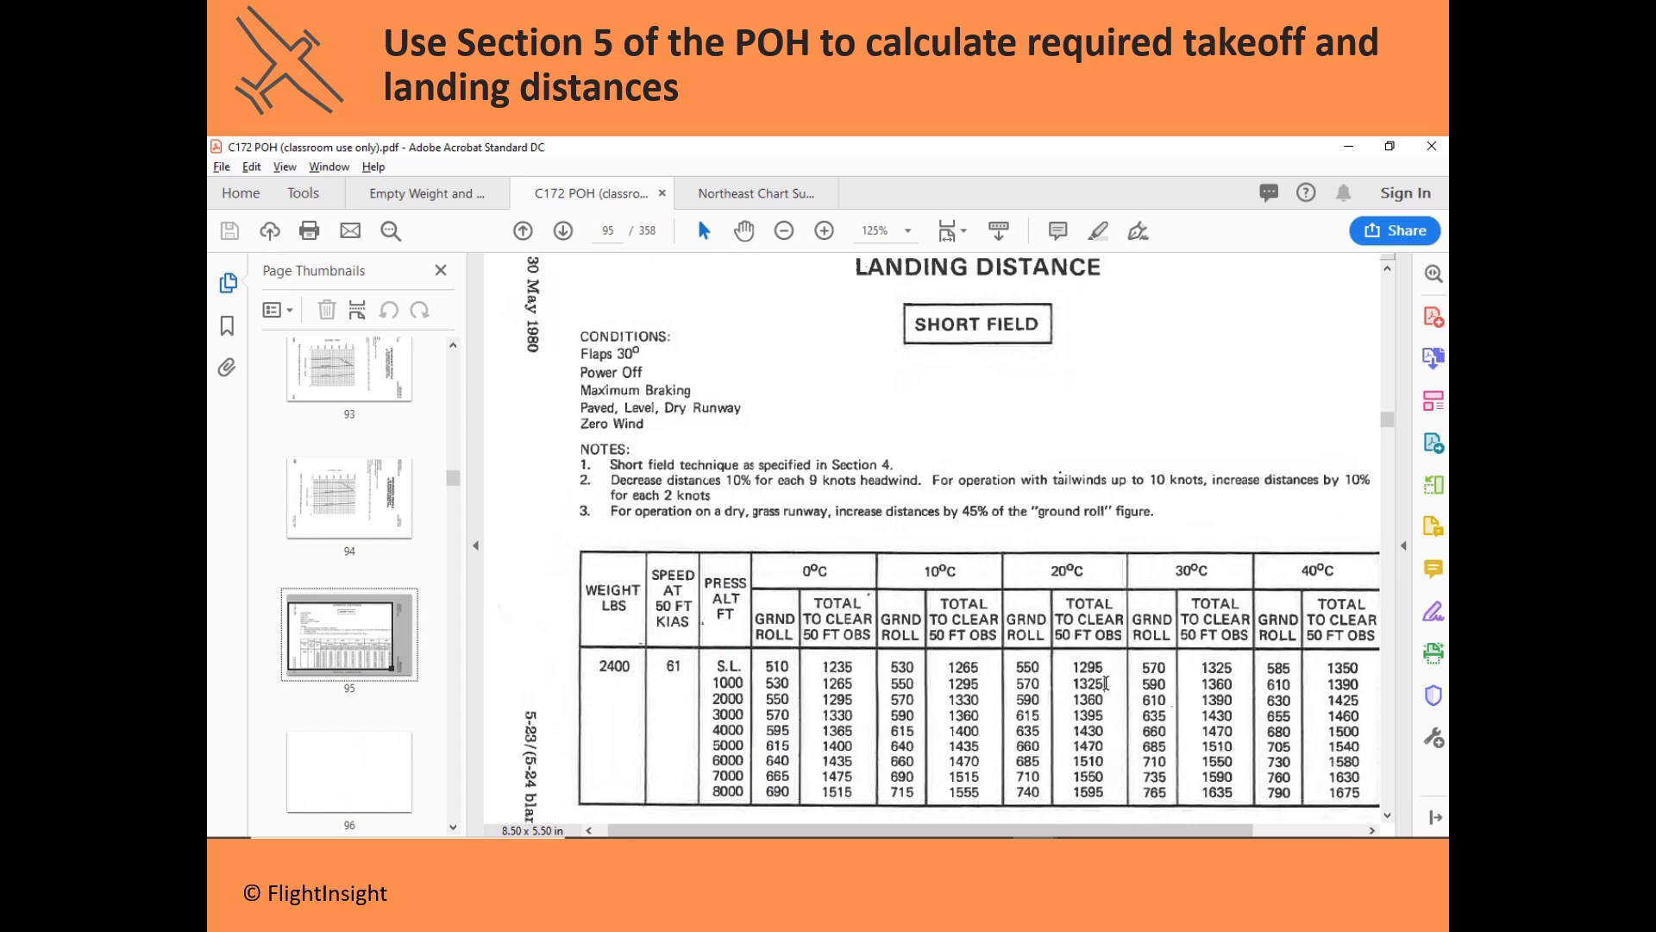
{"action": "left_click_drag", "start_coordinate": [1106, 682], "coordinate": [1074, 683]}
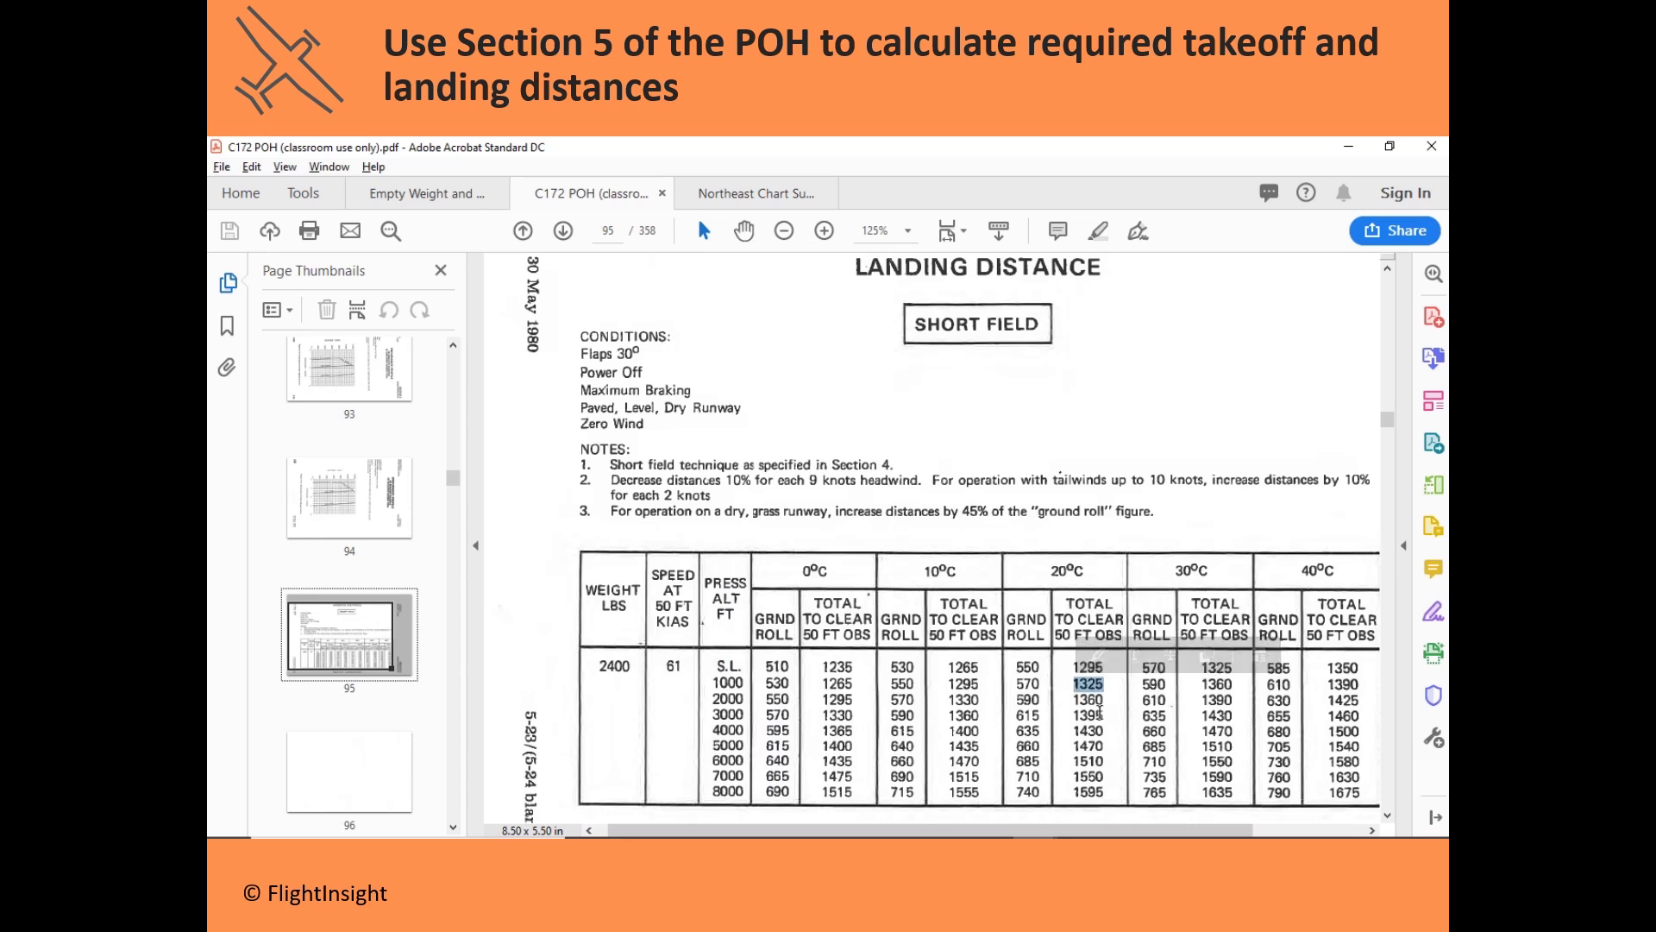
{"action": "key", "text": "alt+Tab"}
{"action": "key", "text": "alt+Tab"}
{"action": "key", "text": "Tab"}
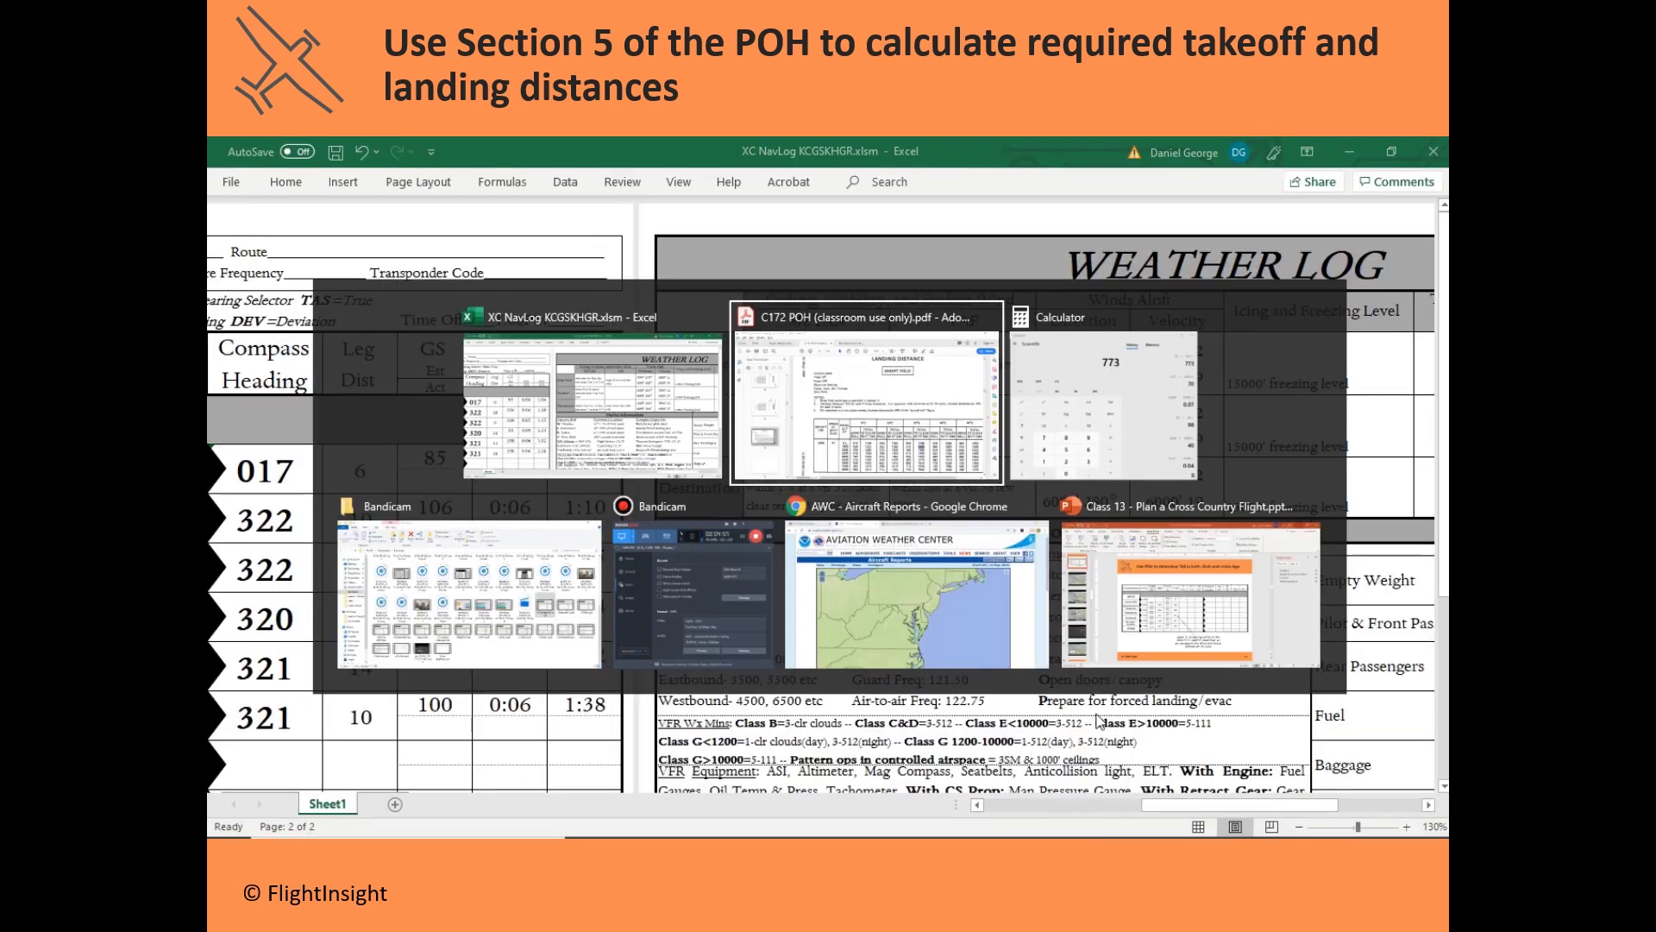
{"action": "left_click", "coordinate": [565, 595]}
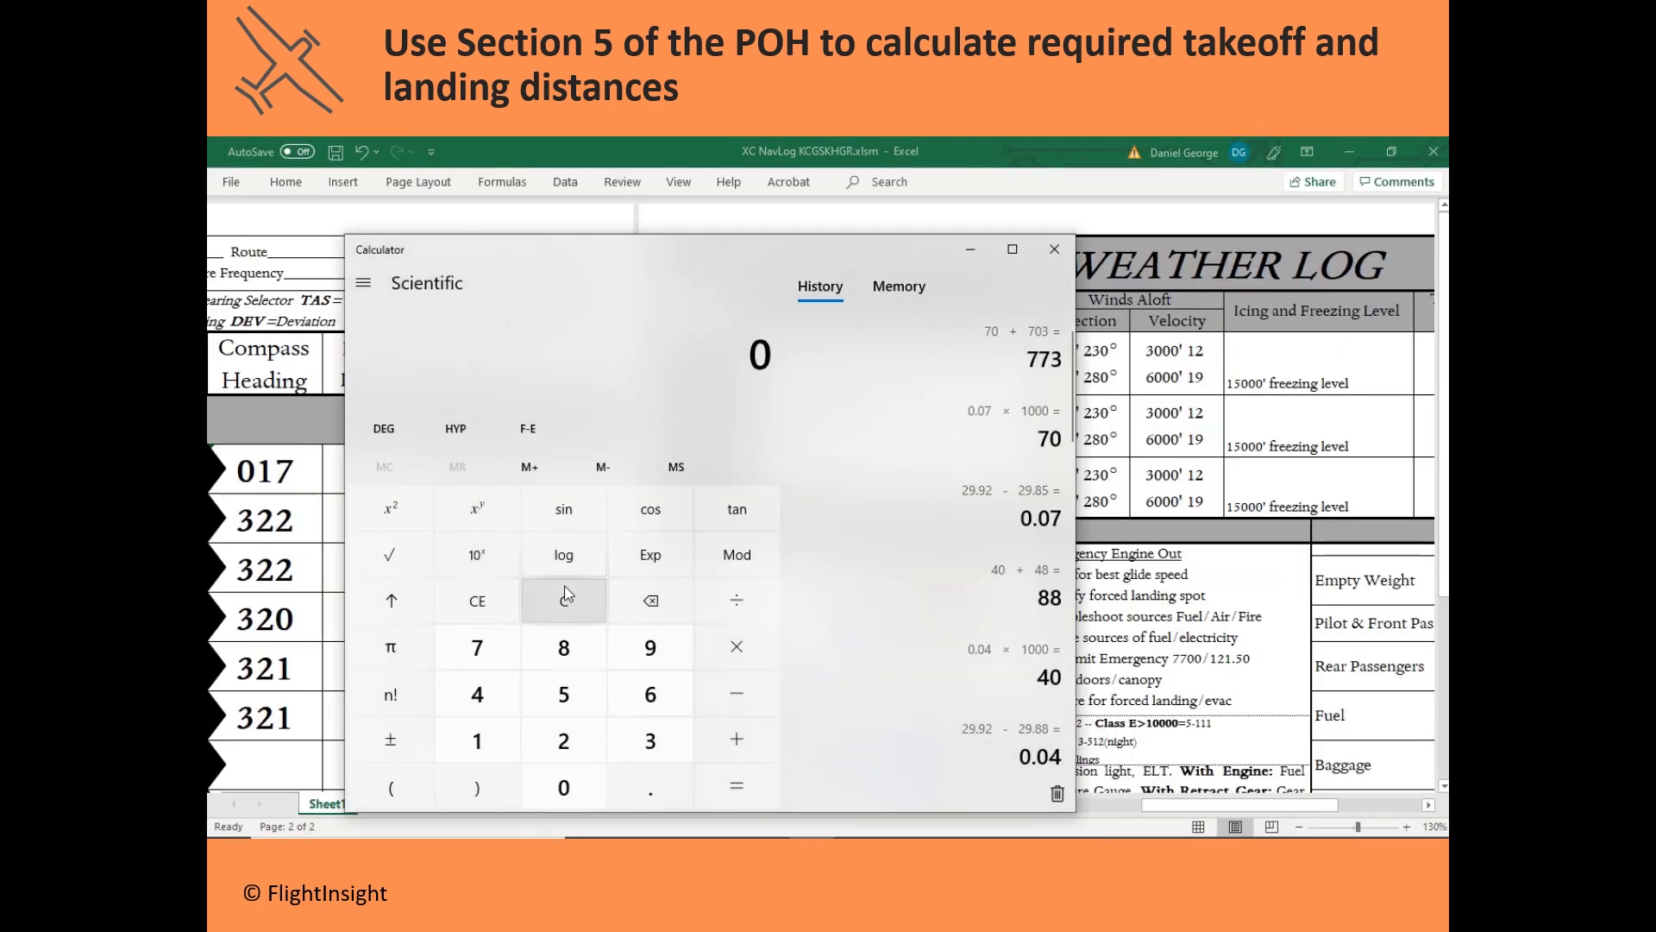
{"action": "type", "text": "1325*13"}
{"action": "type", "text": "60"}
{"action": "key", "text": "Return"}
{"action": "key", "text": "2"}
{"action": "key", "text": "Return"}
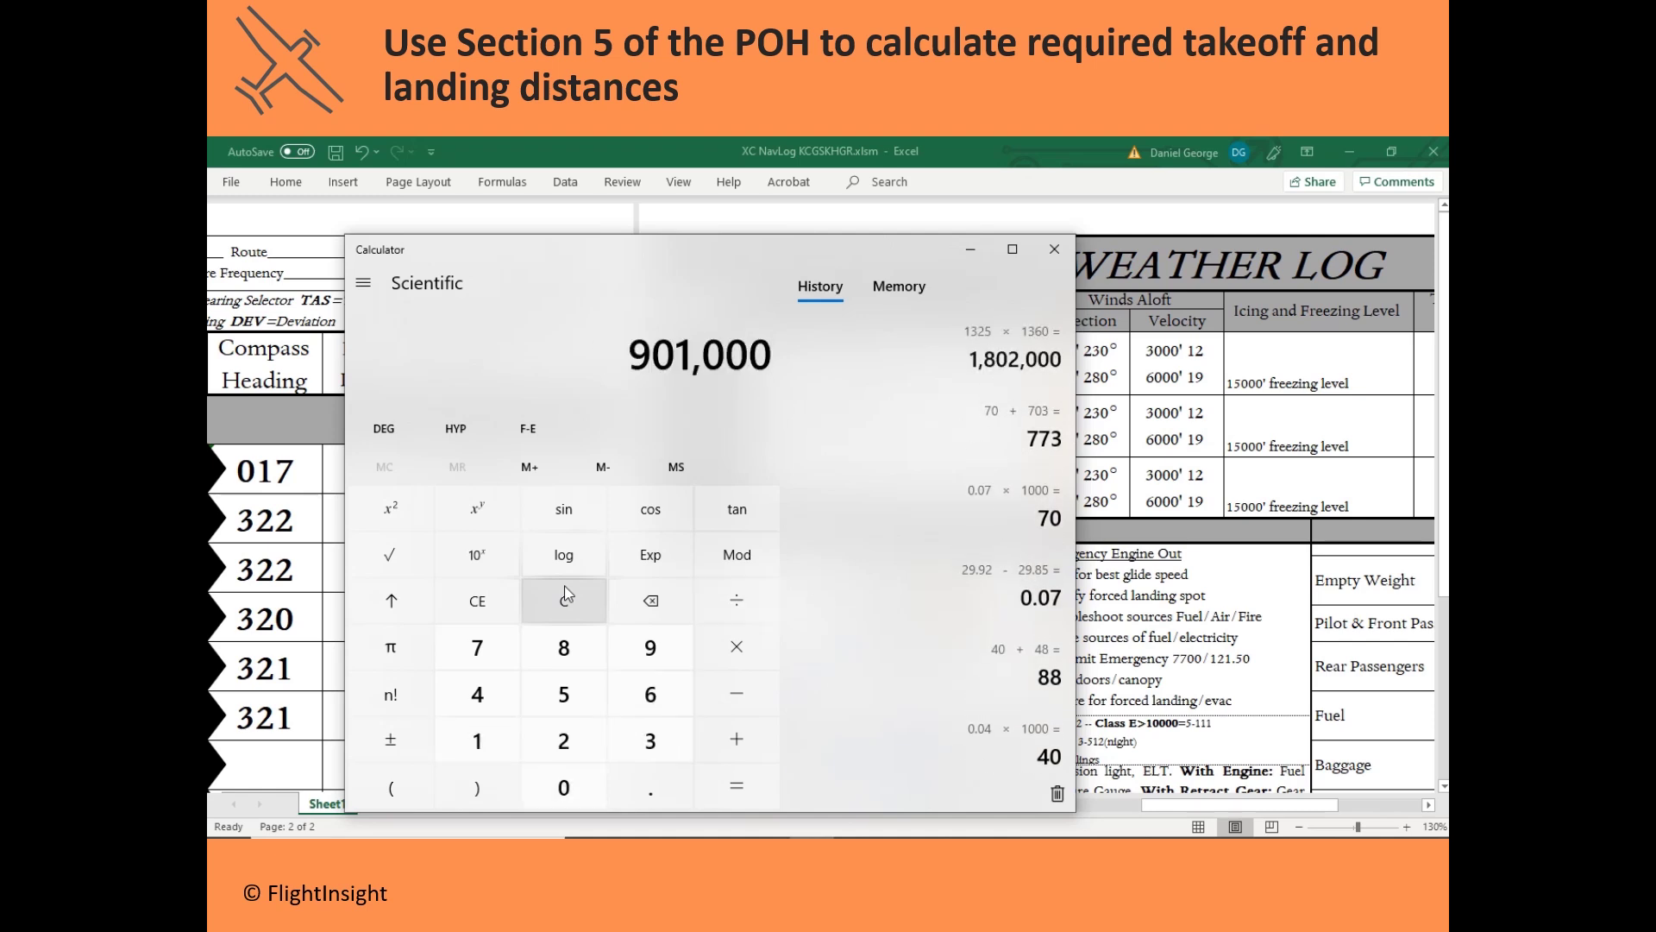
{"action": "left_click", "coordinate": [565, 593]}
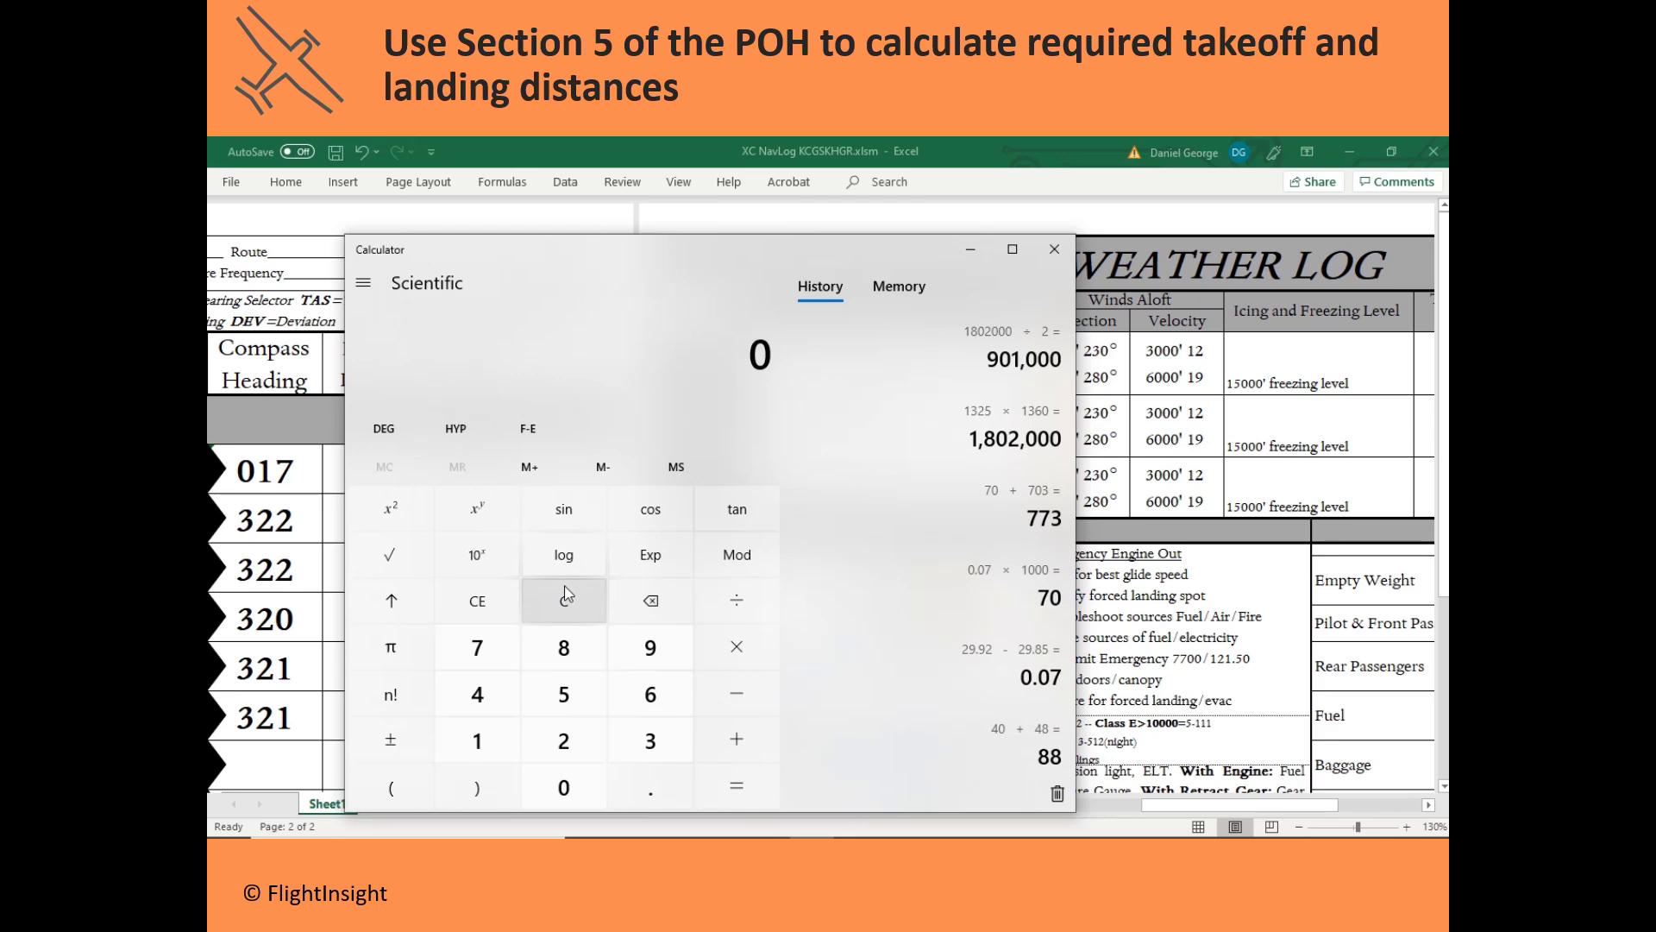
Recheck the POH landing table and average the two total landing distances in Calculator: add 1325 and 1360, and divide by 2.
{"action": "key", "text": "alt+Tab"}
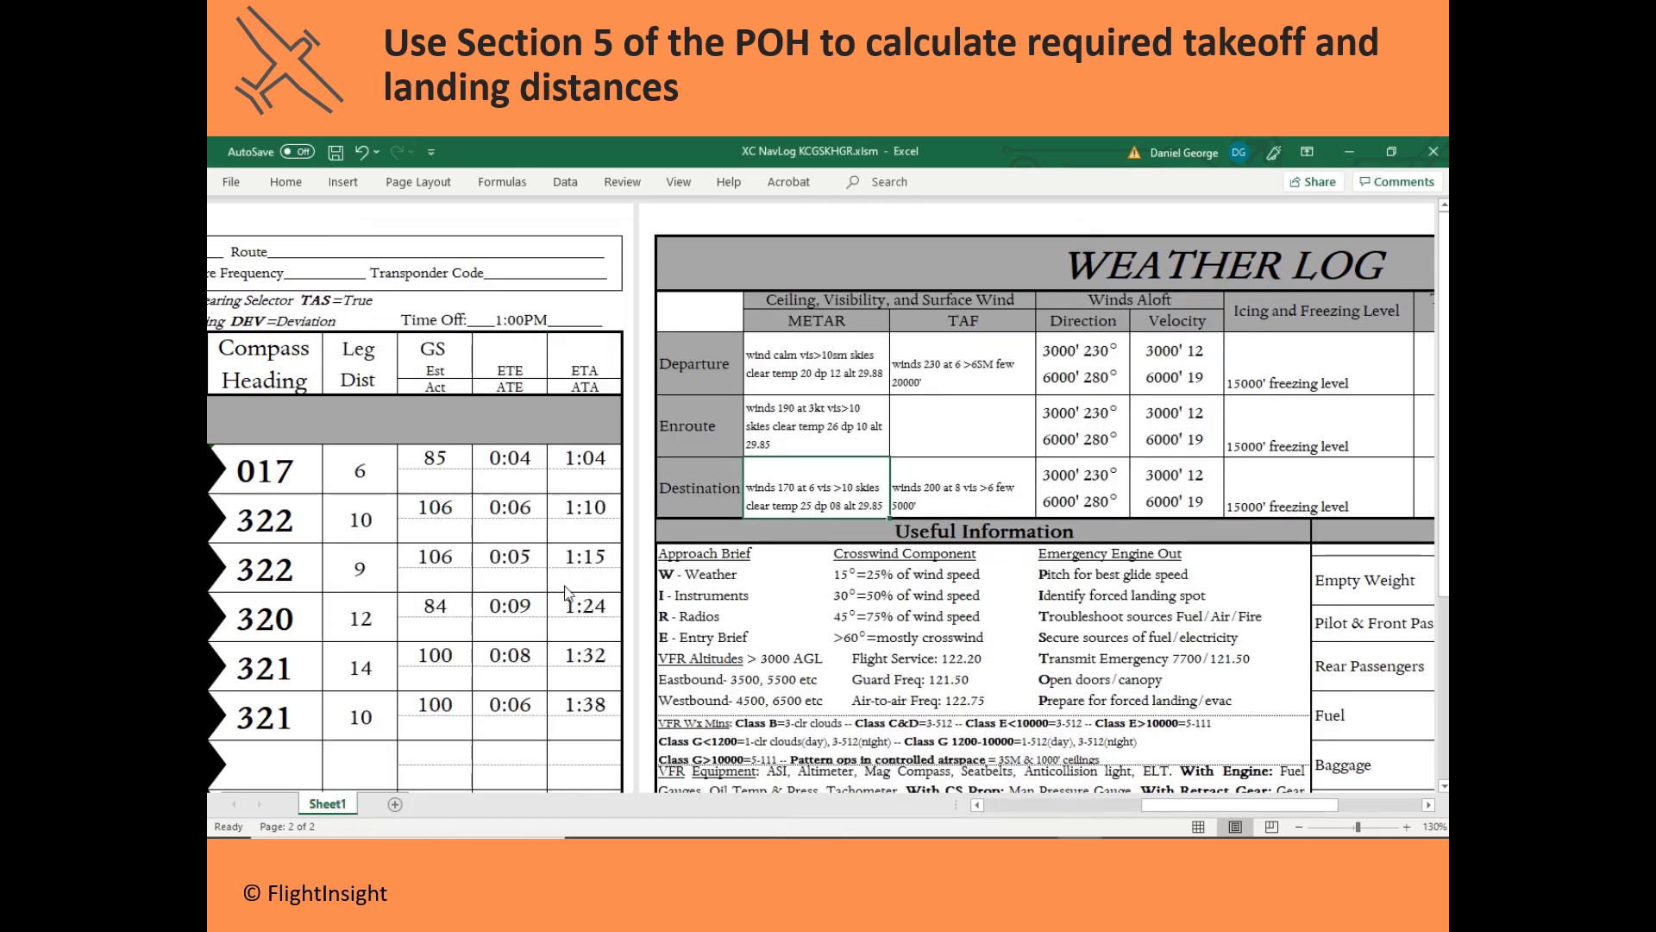
{"action": "key", "text": "alt+Tab"}
{"action": "key", "text": "alt+Tab"}
{"action": "key", "text": "alt+Tab"}
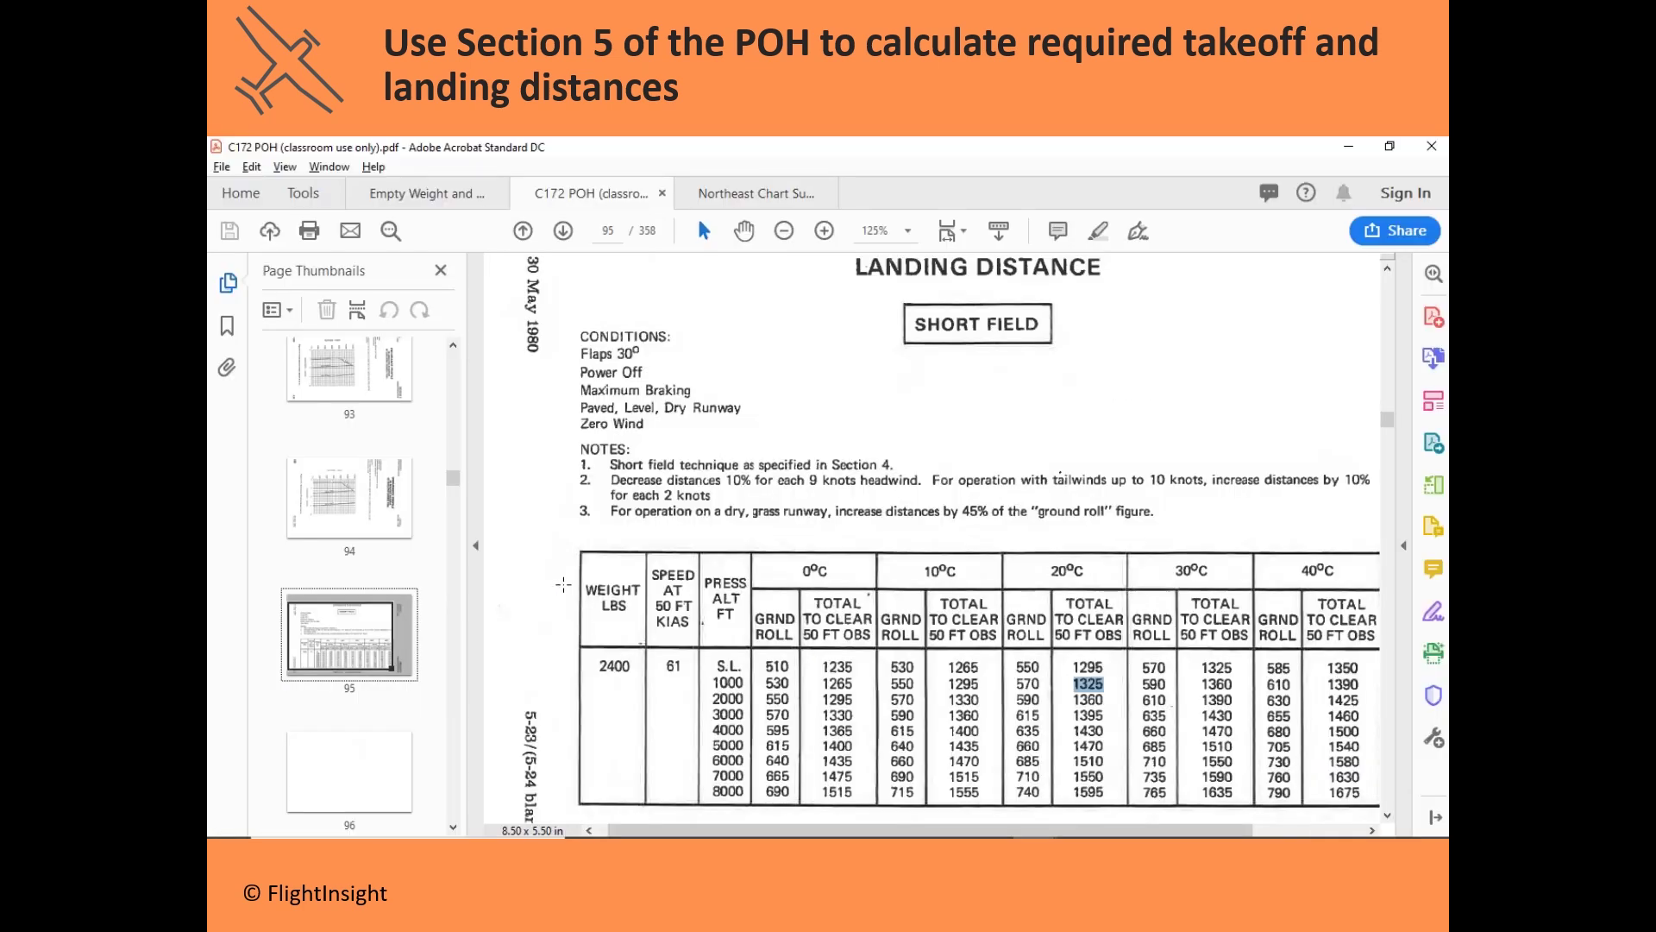
{"action": "key", "text": "alt+Tab"}
{"action": "type", "text": "1325"}
{"action": "type", "text": "+1360/"}
{"action": "type", "text": "2"}
{"action": "key", "text": "Return"}
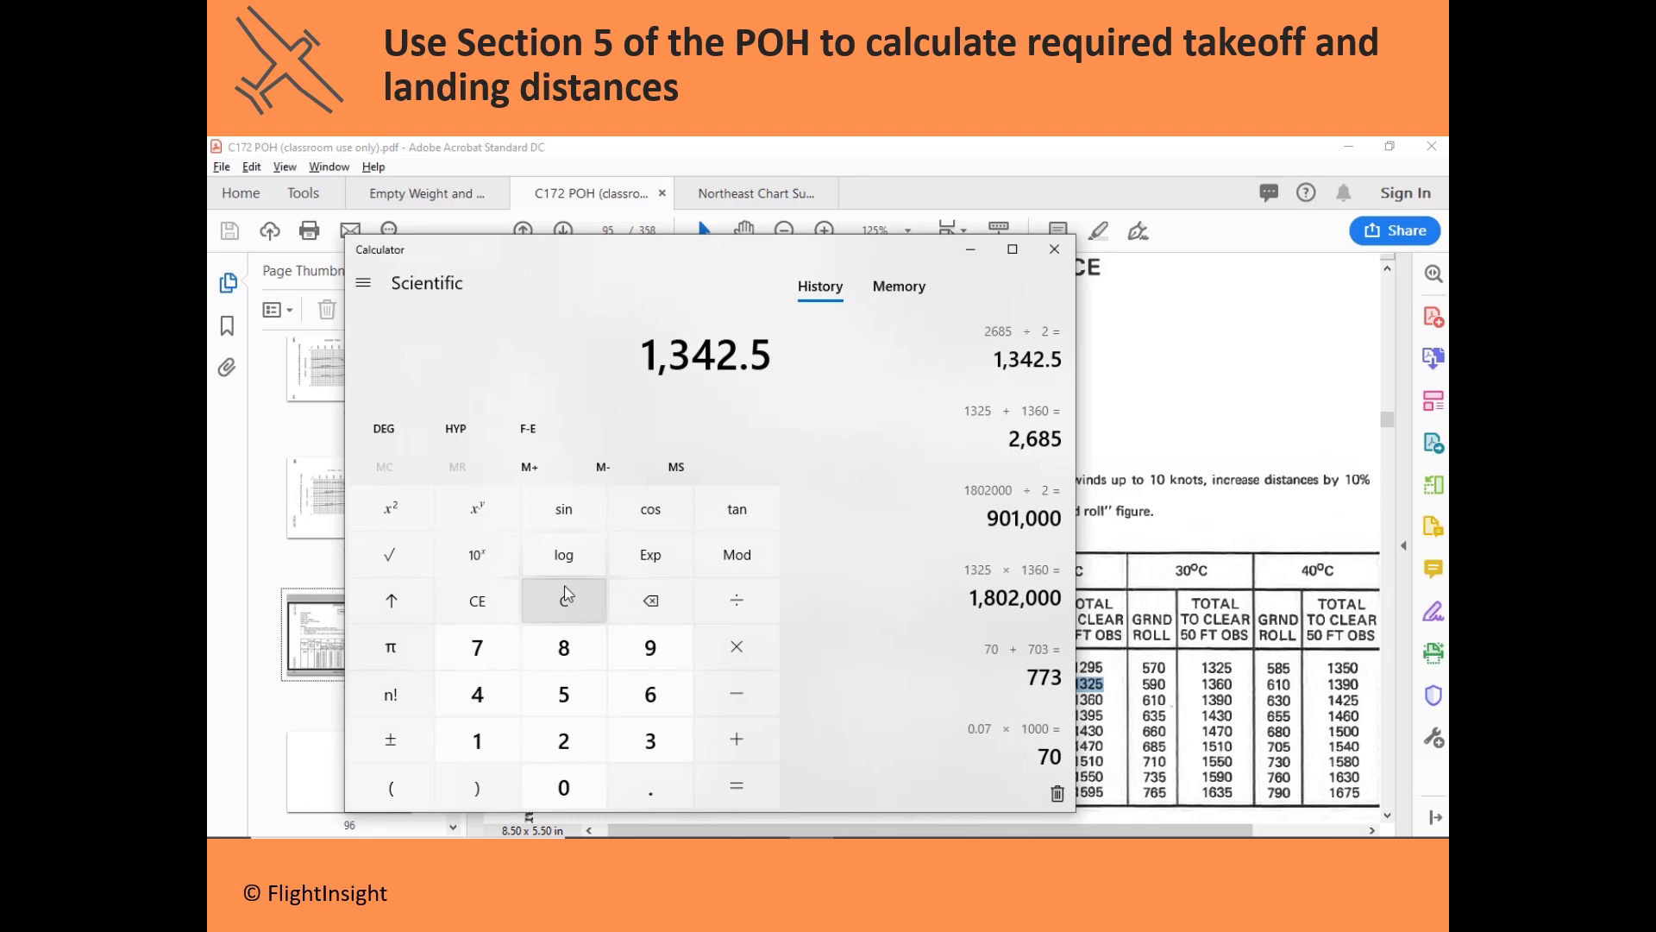
Review the POH landing distance notes and table, and return to the Takeoff and Landing Performance section of the Excel navlog.
{"action": "key", "text": "alt+Tab"}
{"action": "key", "text": "Tab"}
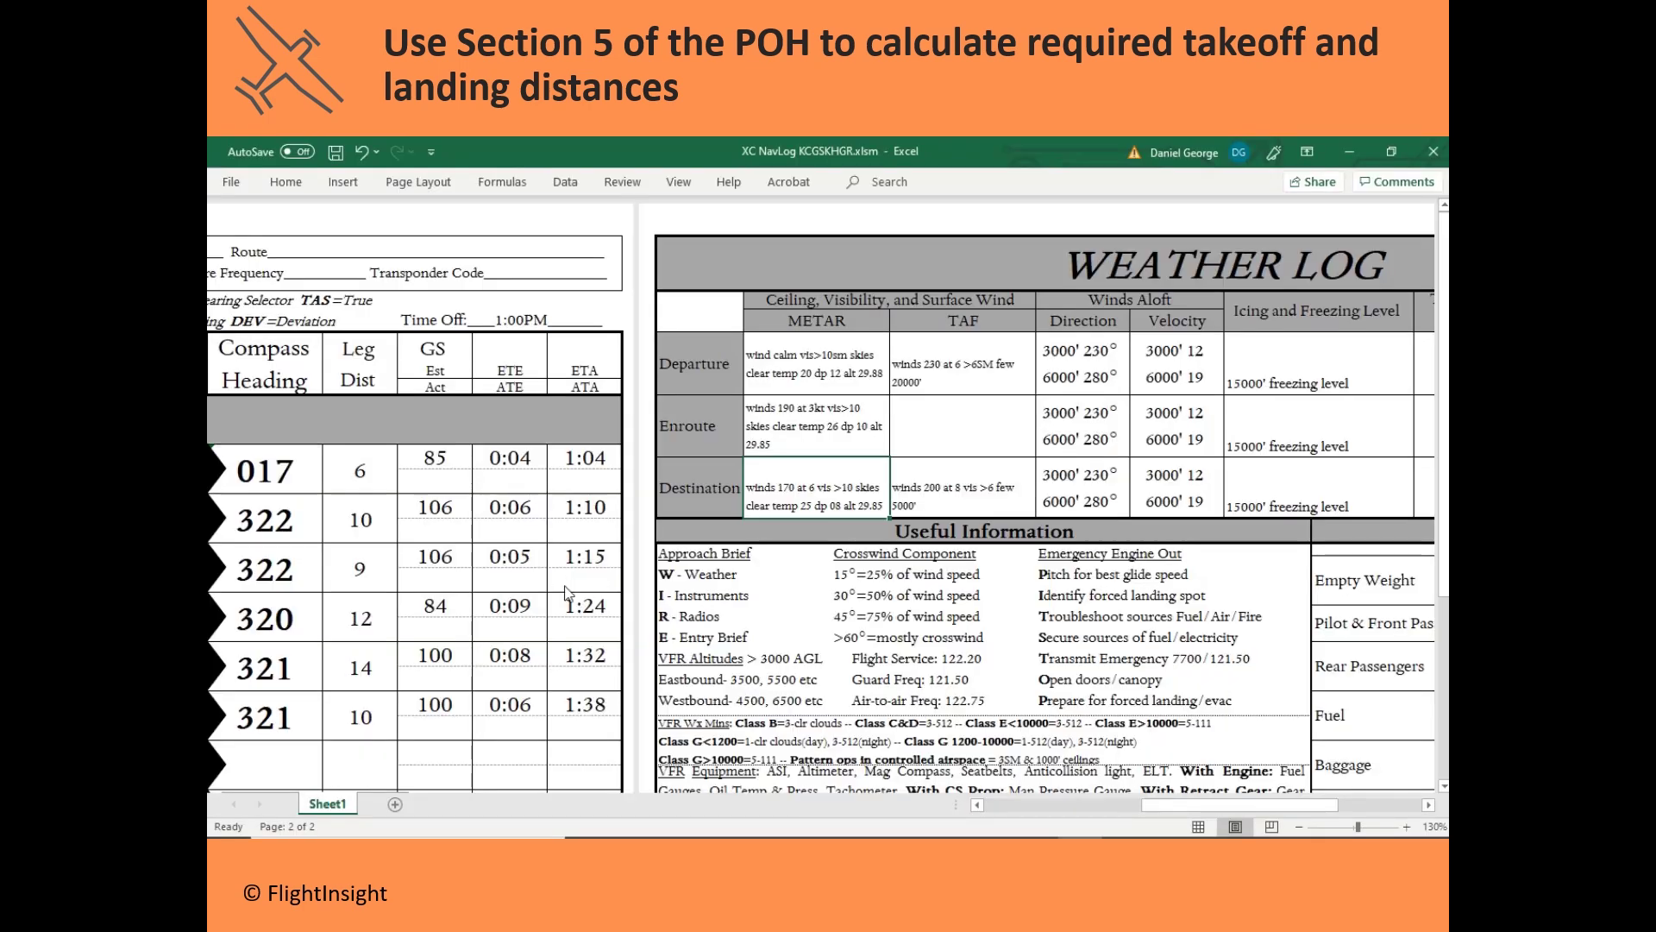
{"action": "key", "text": "alt+Tab"}
{"action": "key", "text": "Tab"}
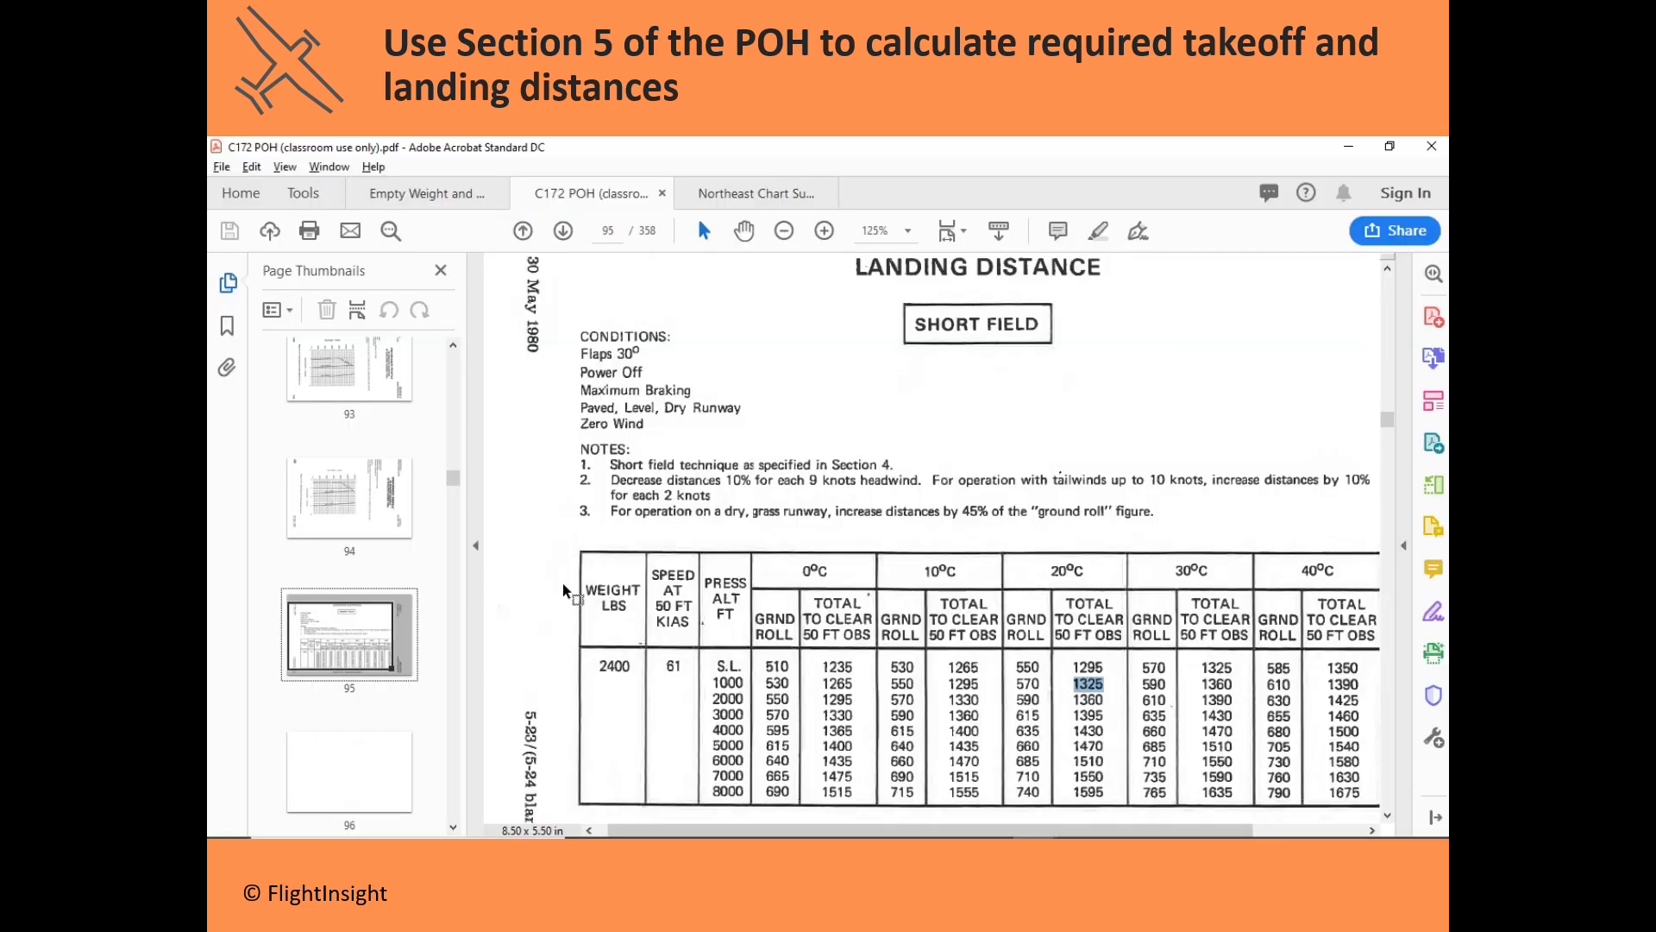
{"action": "key", "text": "alt+Tab"}
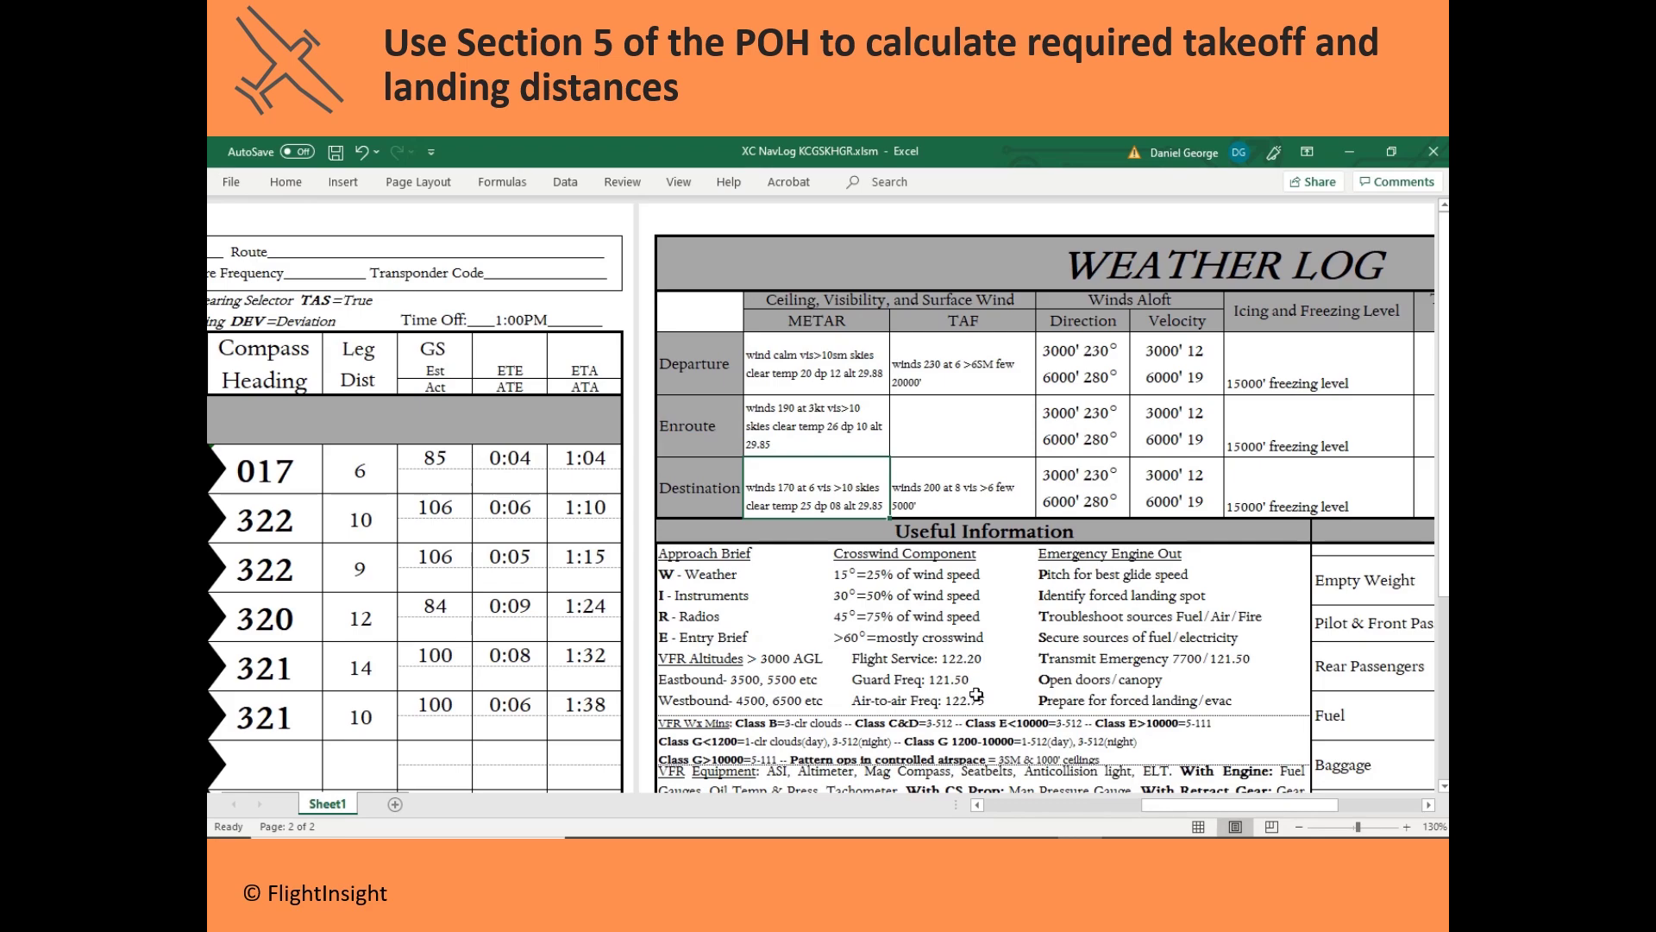
{"action": "scroll", "coordinate": [777, 655], "scroll_direction": "down", "scroll_amount": 4}
{"action": "key", "text": "alt+Tab"}
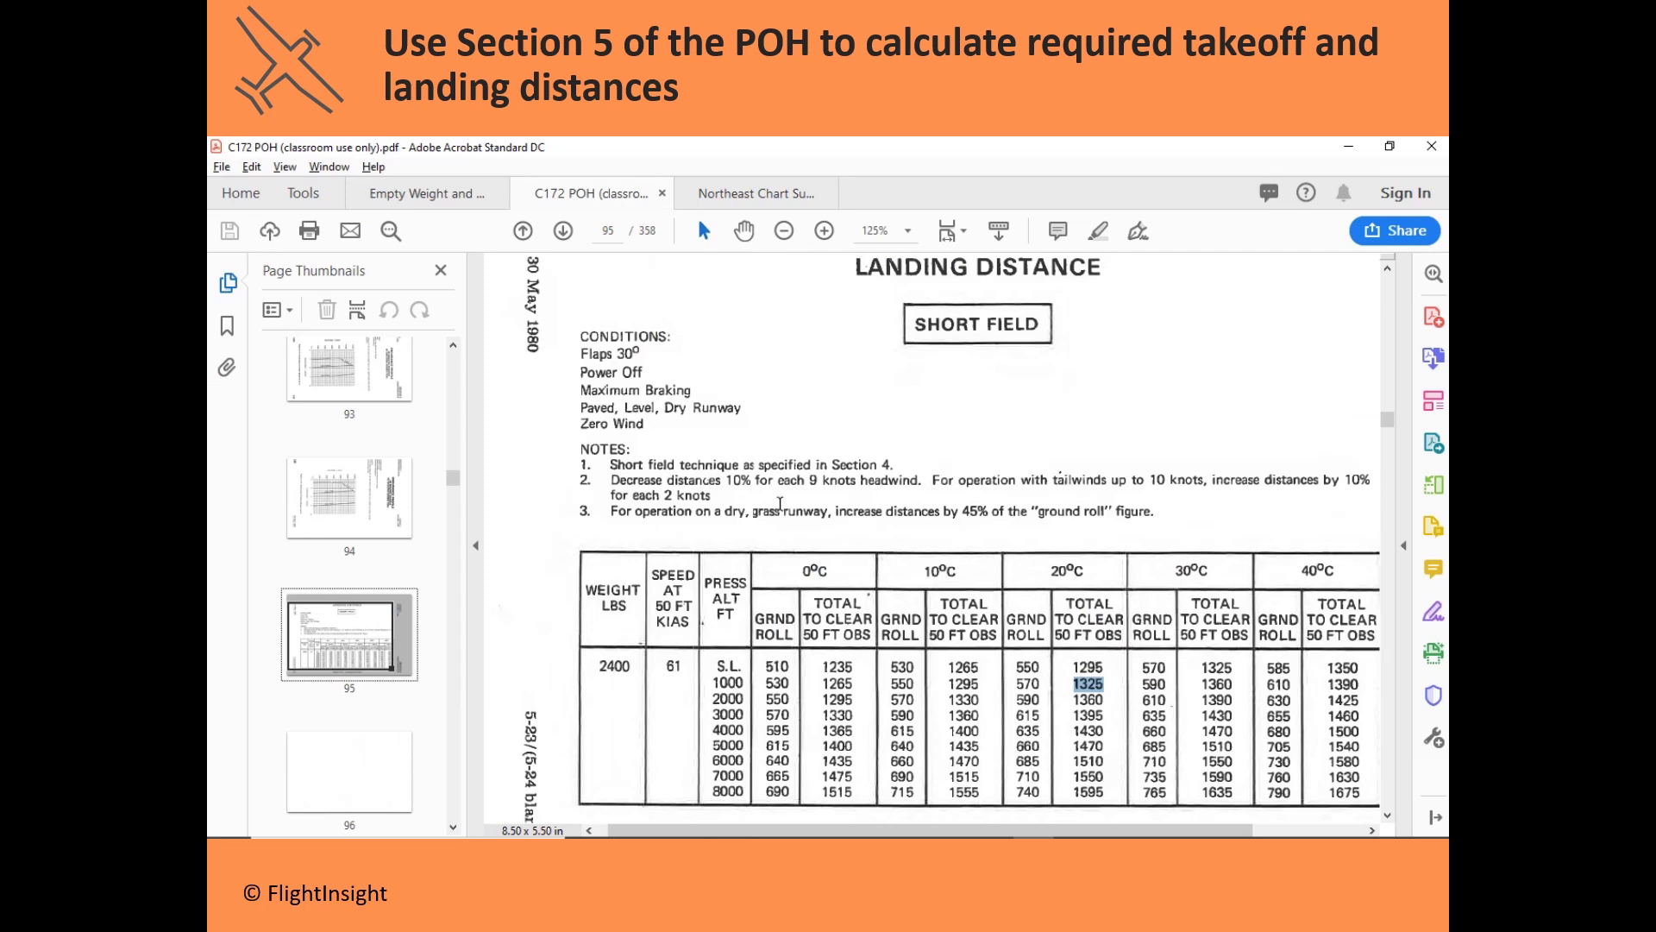
{"action": "key", "text": "alt+Tab"}
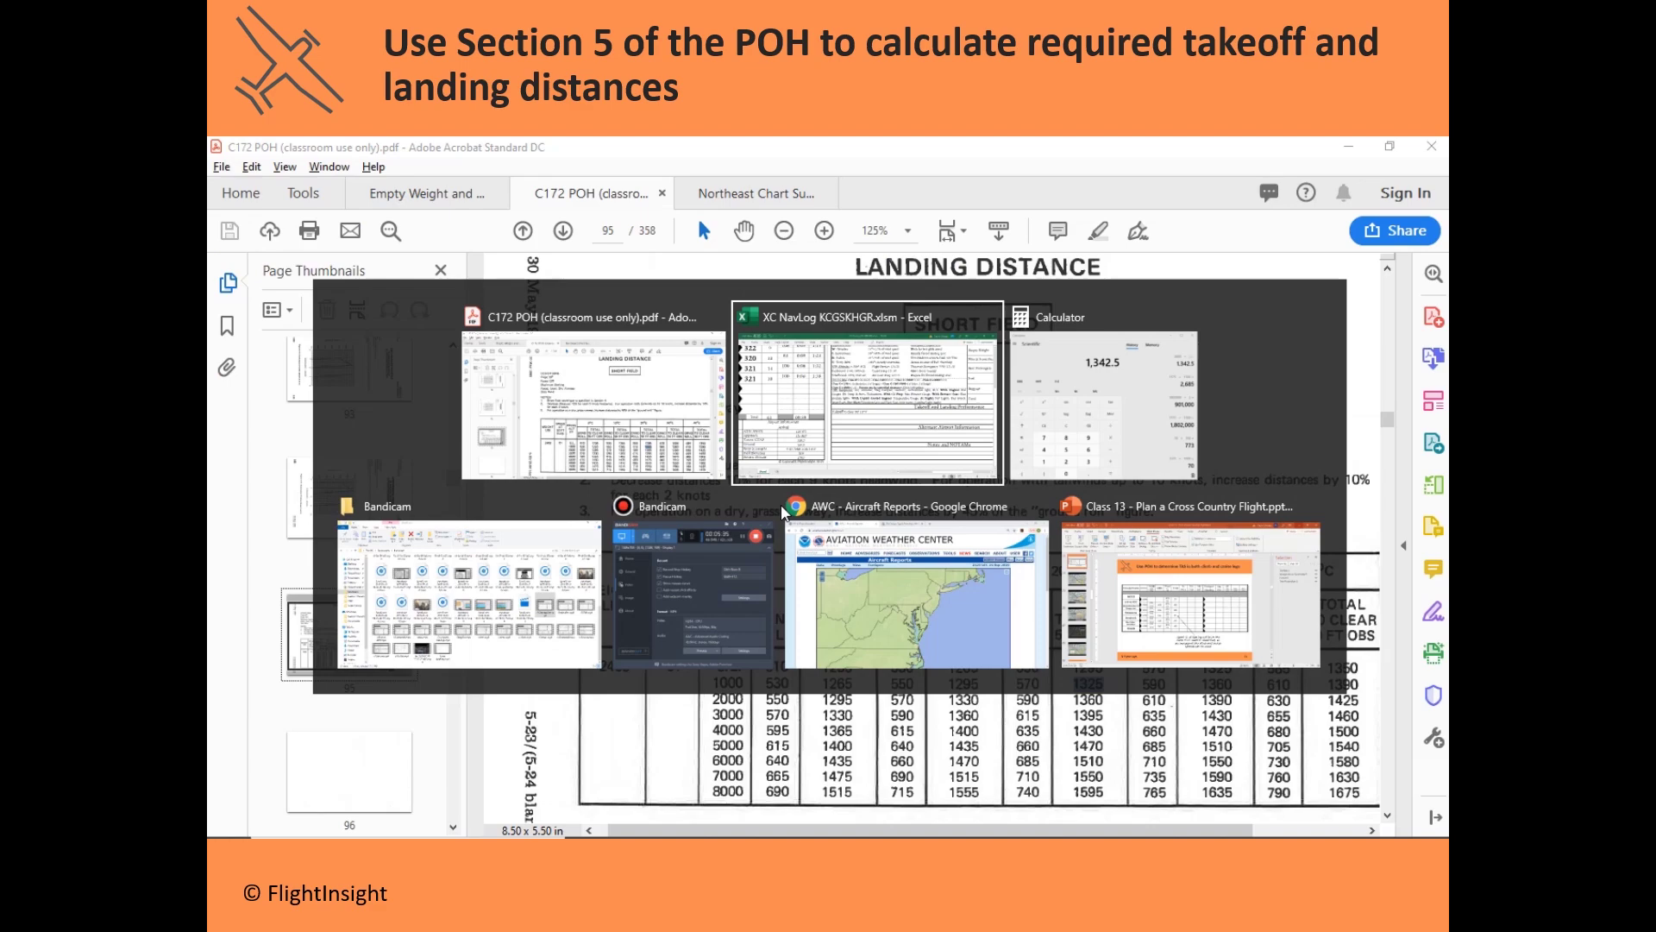